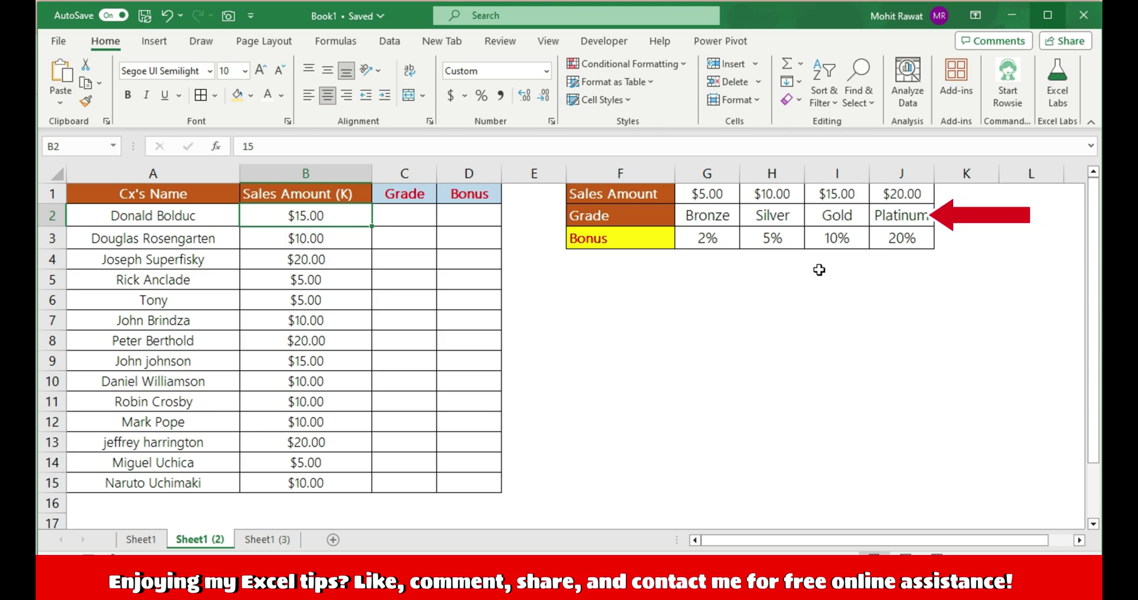
- In C2, start an HLOOKUP using B2 as lookup value against the absolute table $G$1:$J$3
{"action": "key", "text": "Right"}
{"action": "type", "text": "=hl"}
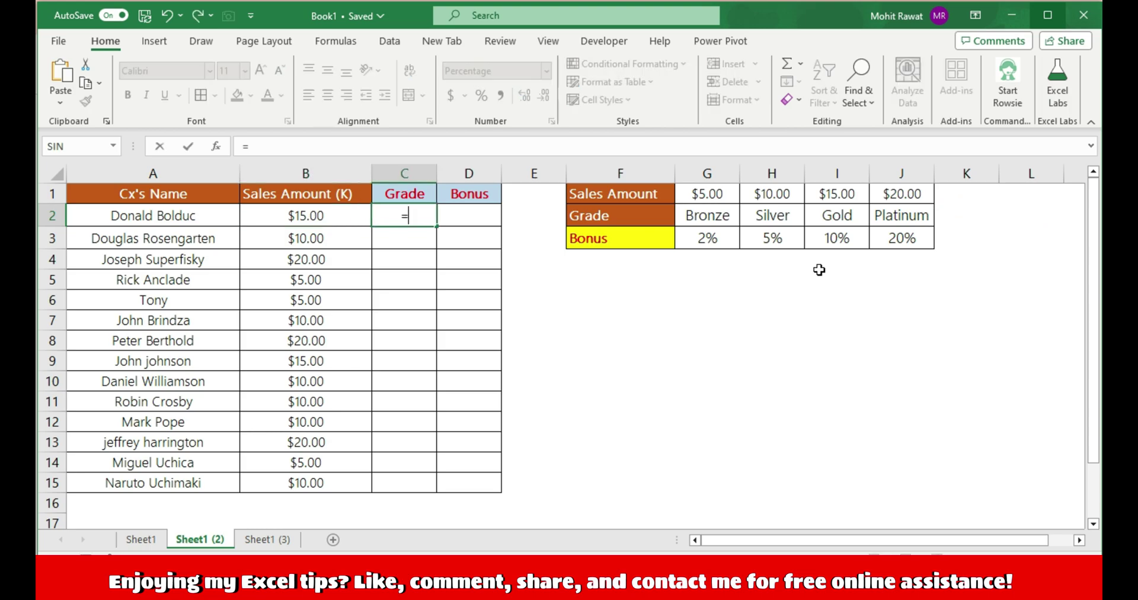
{"action": "key", "text": "Tab"}
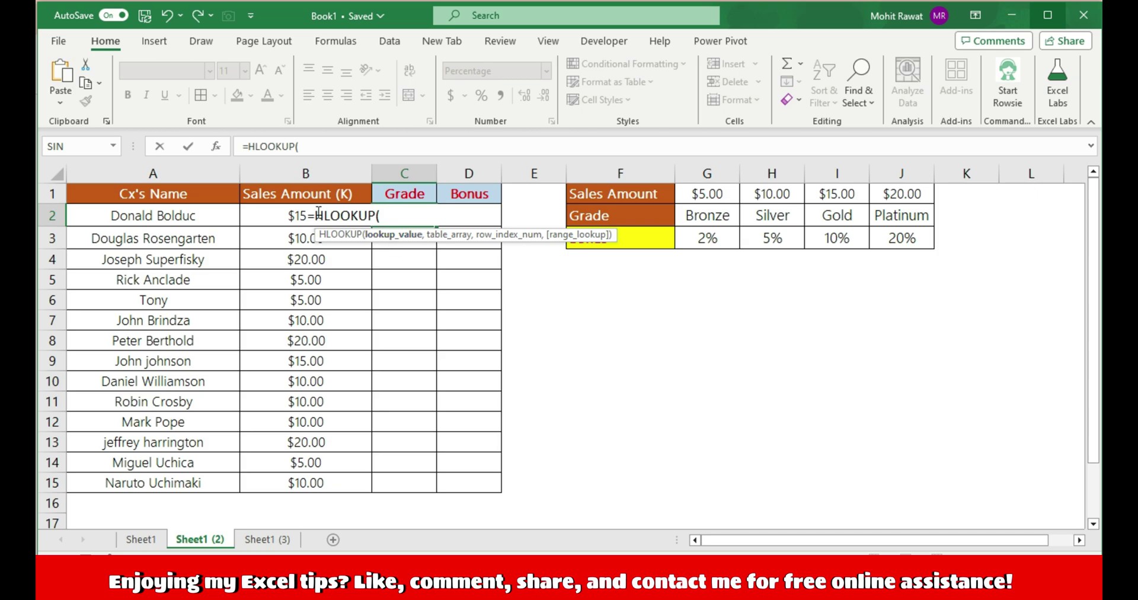
{"action": "left_click", "coordinate": [282, 219]}
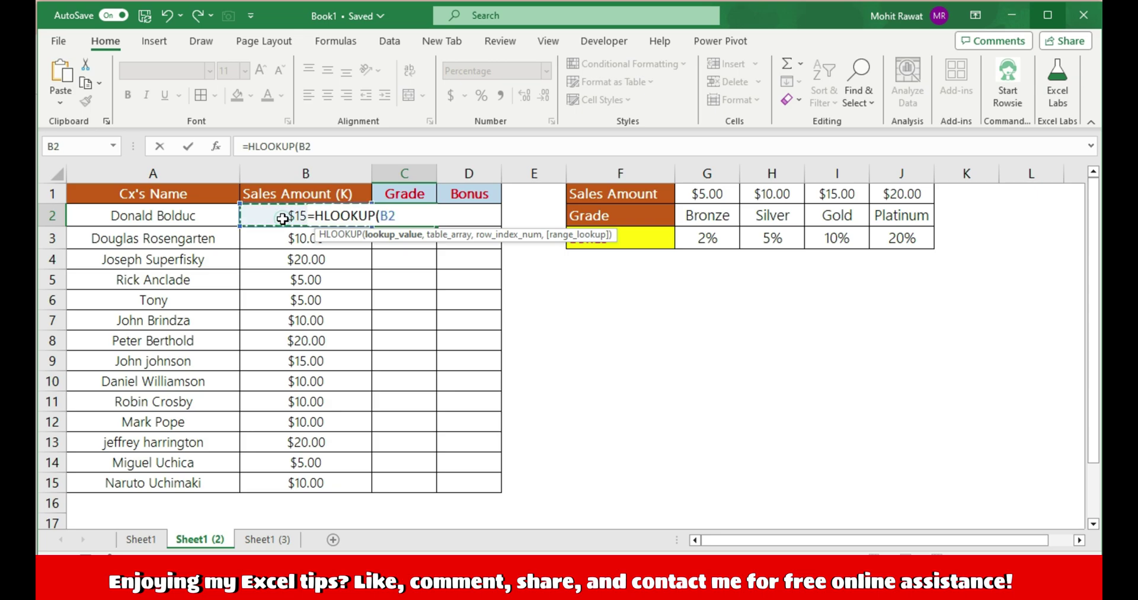
{"action": "type", "text": ","}
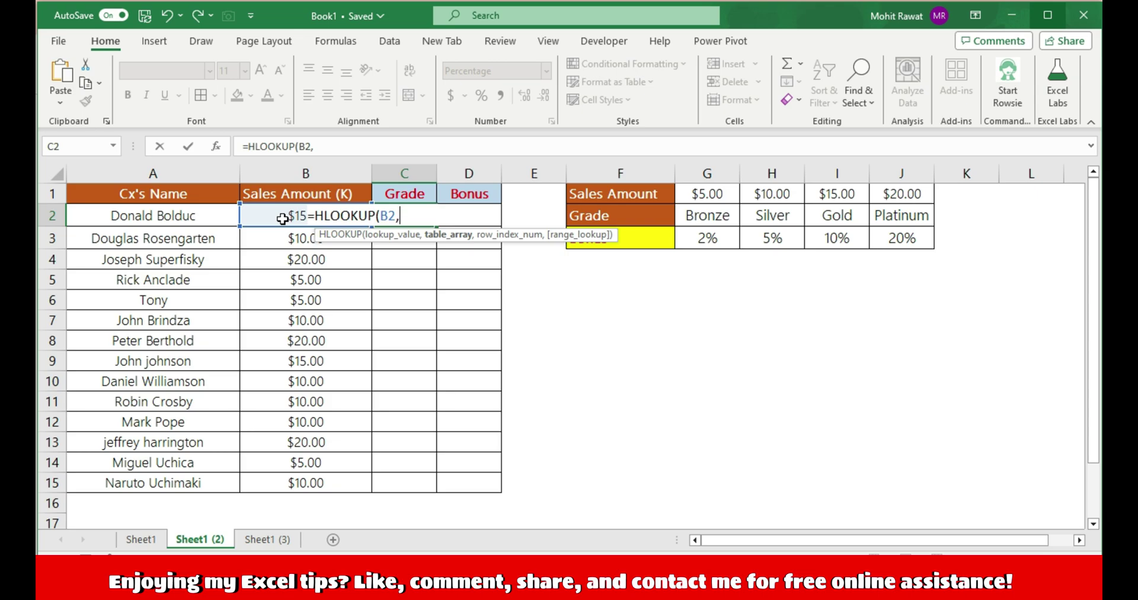
{"action": "left_click", "coordinate": [689, 196]}
{"action": "key", "text": "ctrl+shift+Right"}
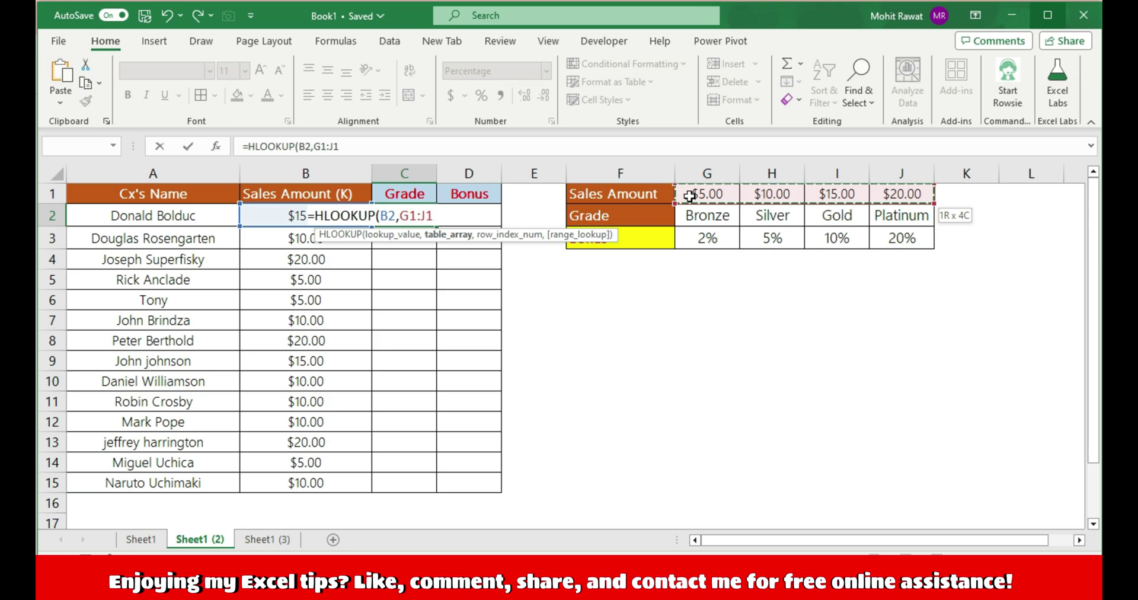
{"action": "key", "text": "ctrl+shift+Down"}
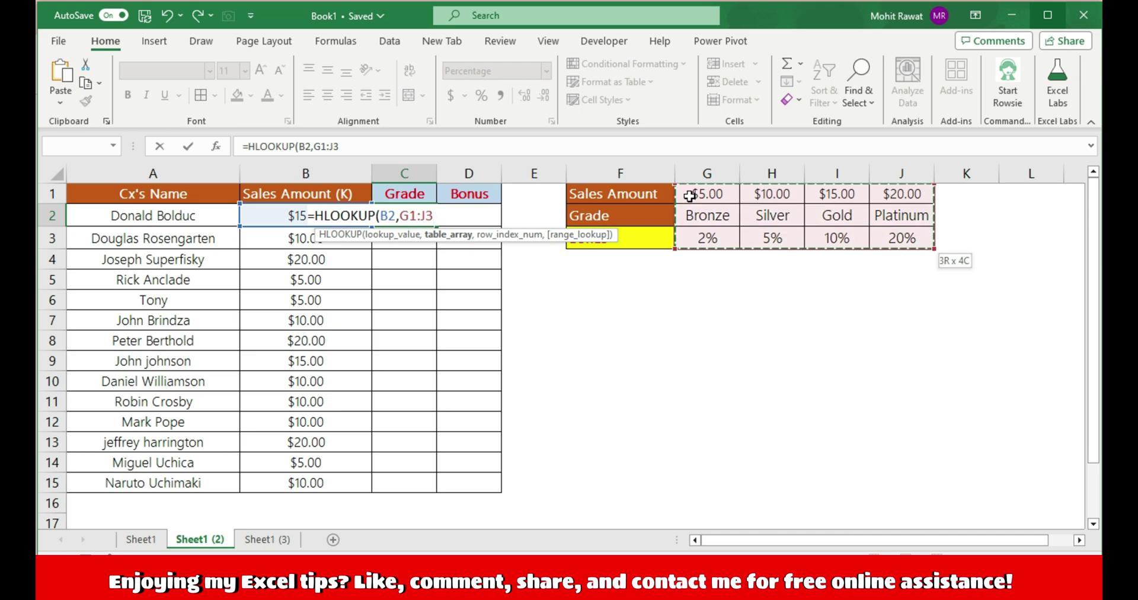
{"action": "key", "text": "F4"}
- Complete the C2 formula with row index 2 and exact match FALSE
{"action": "type", "text": ","}
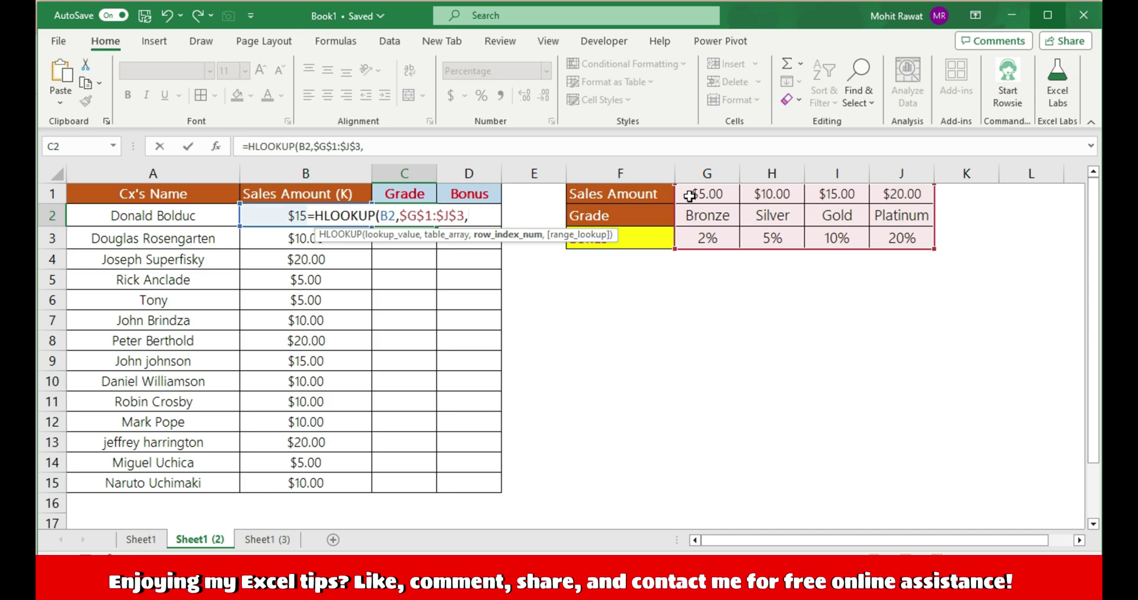
{"action": "type", "text": "2,"}
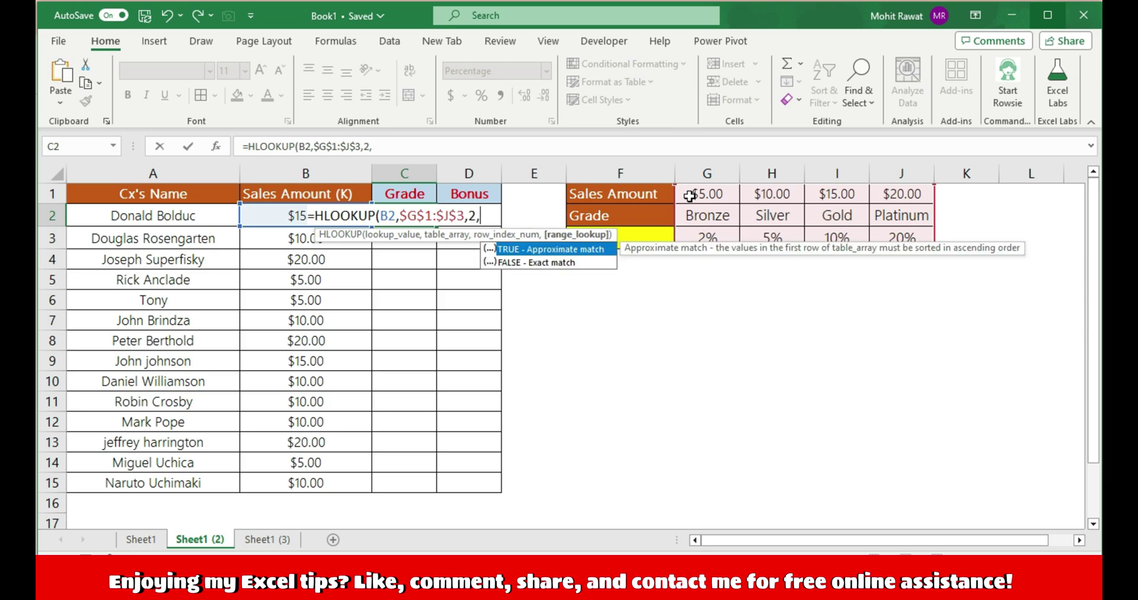
{"action": "key", "text": "Down"}
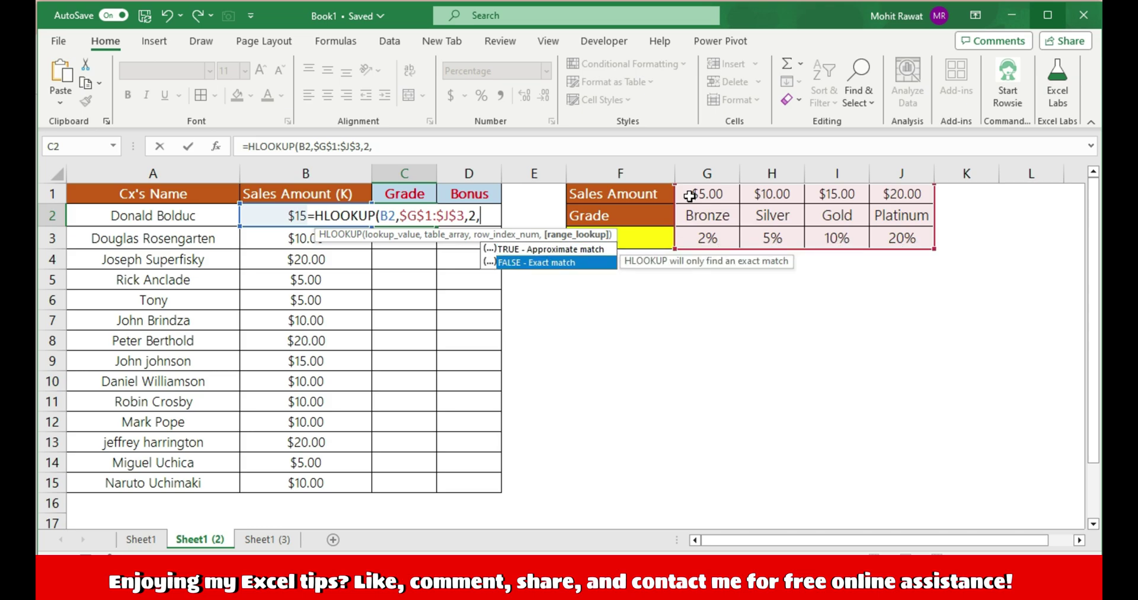
{"action": "key", "text": "Tab"}
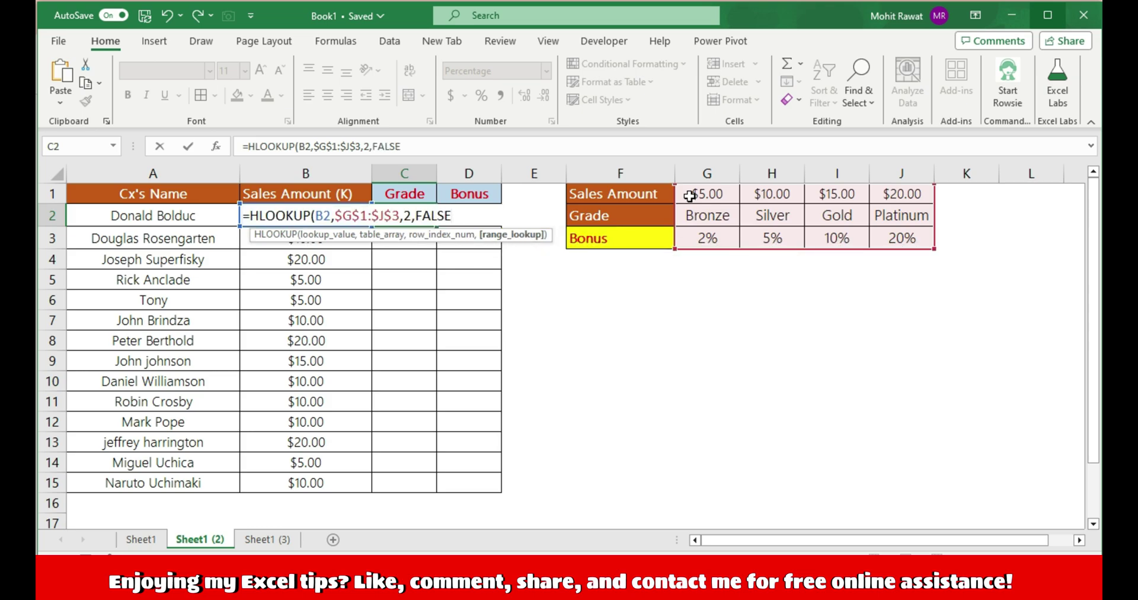
{"action": "type", "text": ")"}
{"action": "key", "text": "Return"}
- Fill the C2 grade formula down through C15
{"action": "key", "text": "Up"}
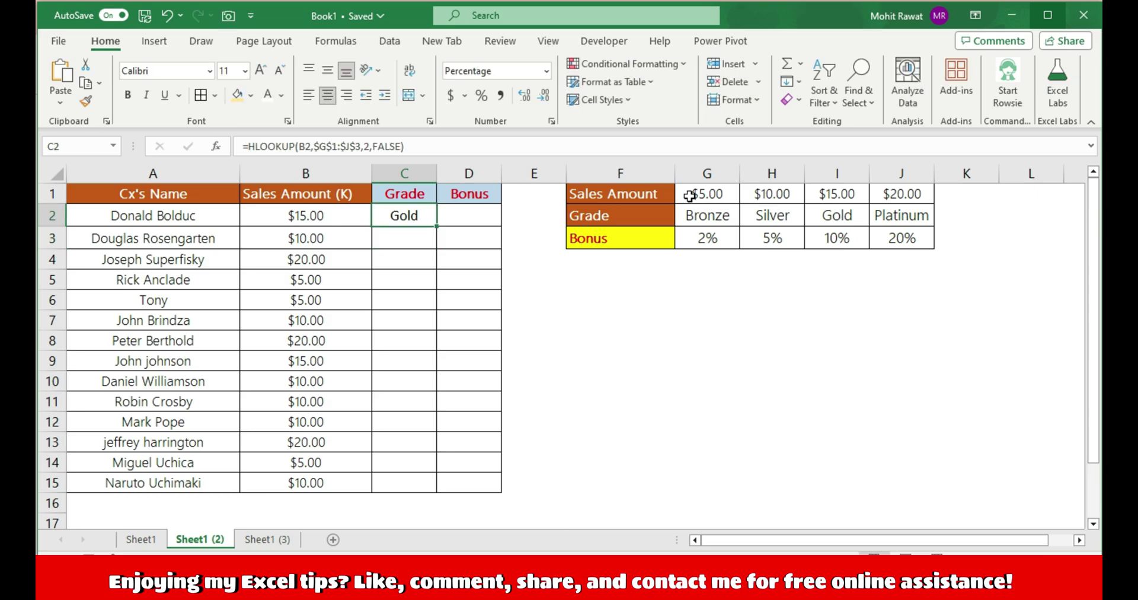
{"action": "key", "text": "Left"}
{"action": "key", "text": "ctrl+Down"}
{"action": "key", "text": "Right"}
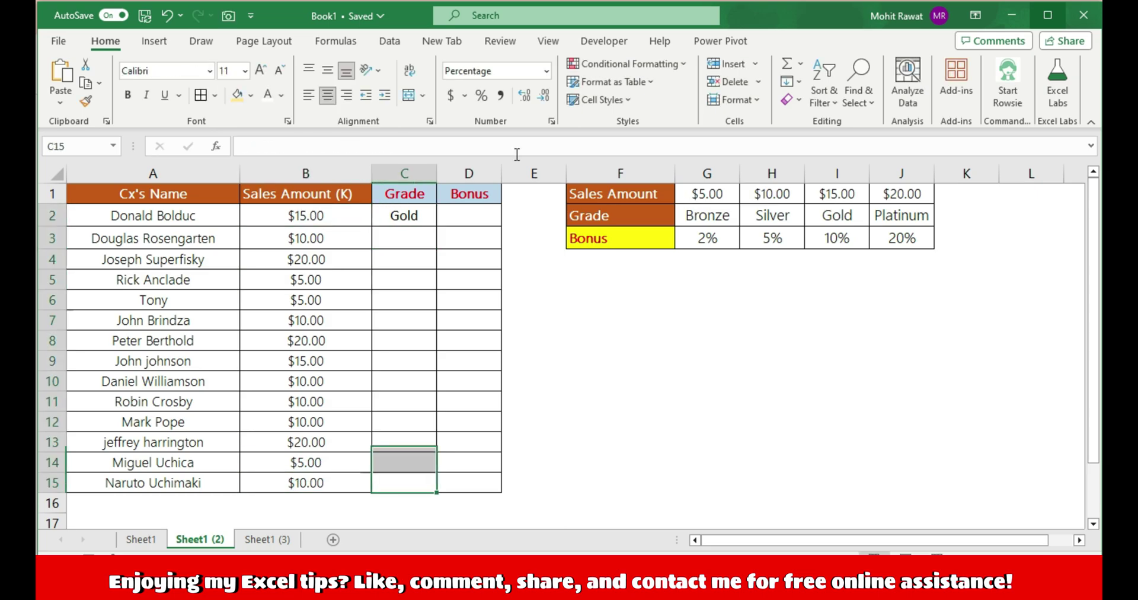
{"action": "key", "text": "ctrl+shift+Up"}
{"action": "key", "text": "ctrl+d"}
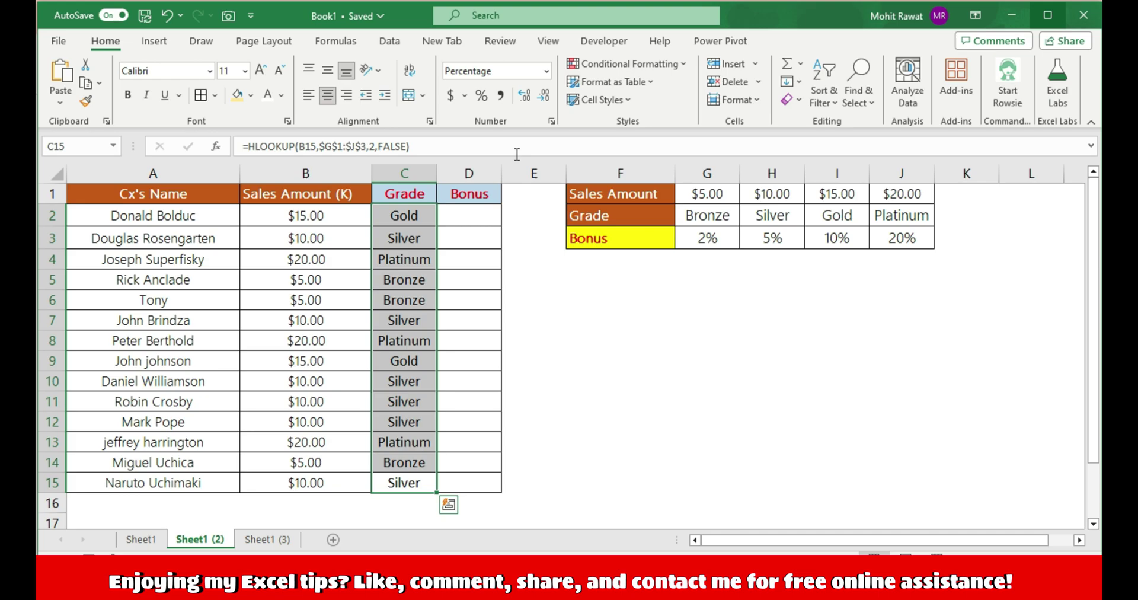
- In D2, start an HLOOKUP on B2 against the absolute table $G$1:$J$3
{"action": "key", "text": "ctrl+Up"}
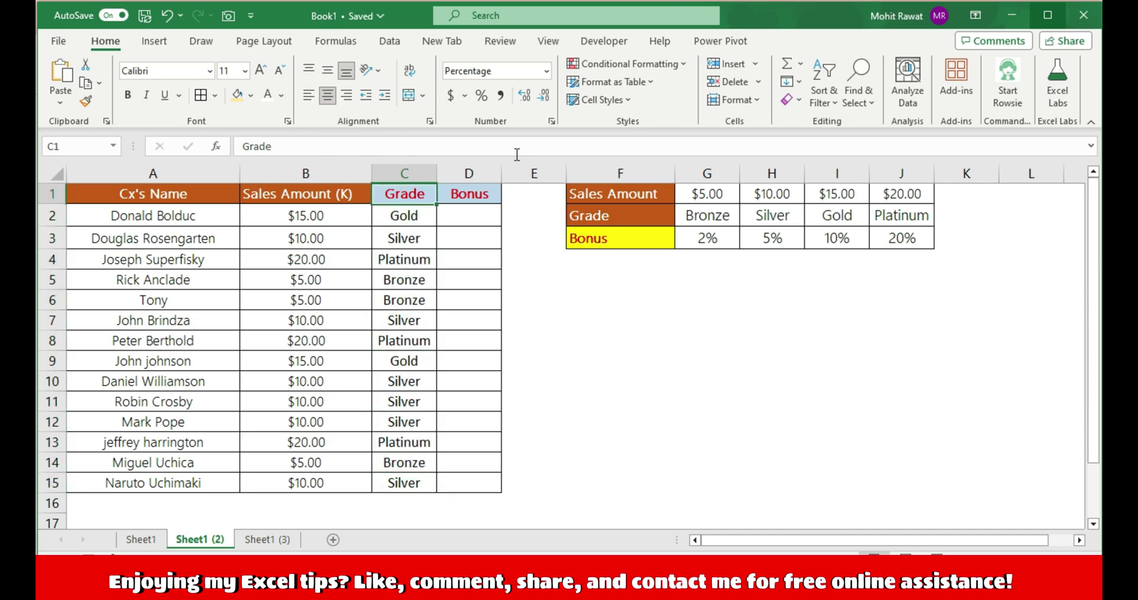
{"action": "key", "text": "Down"}
{"action": "key", "text": "Right"}
{"action": "type", "text": "="}
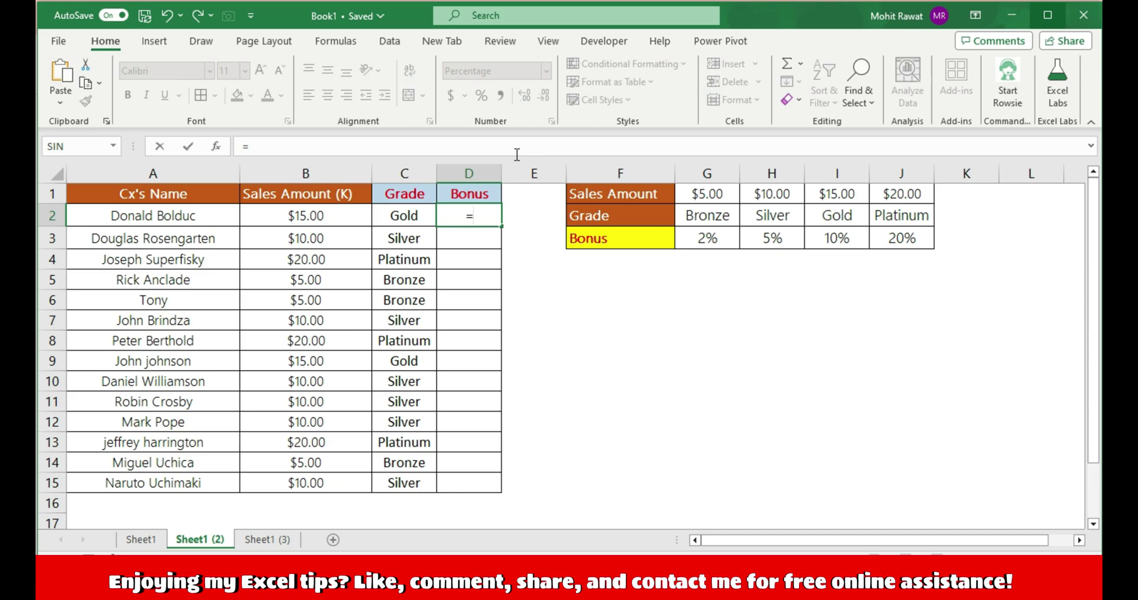
{"action": "type", "text": "hlo"}
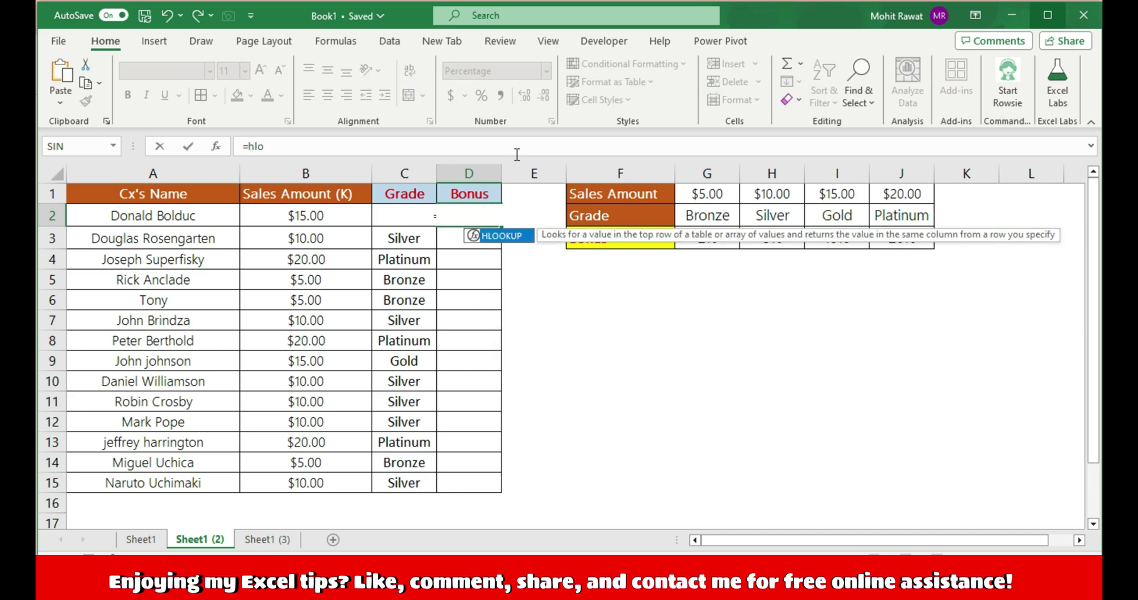
{"action": "key", "text": "Tab"}
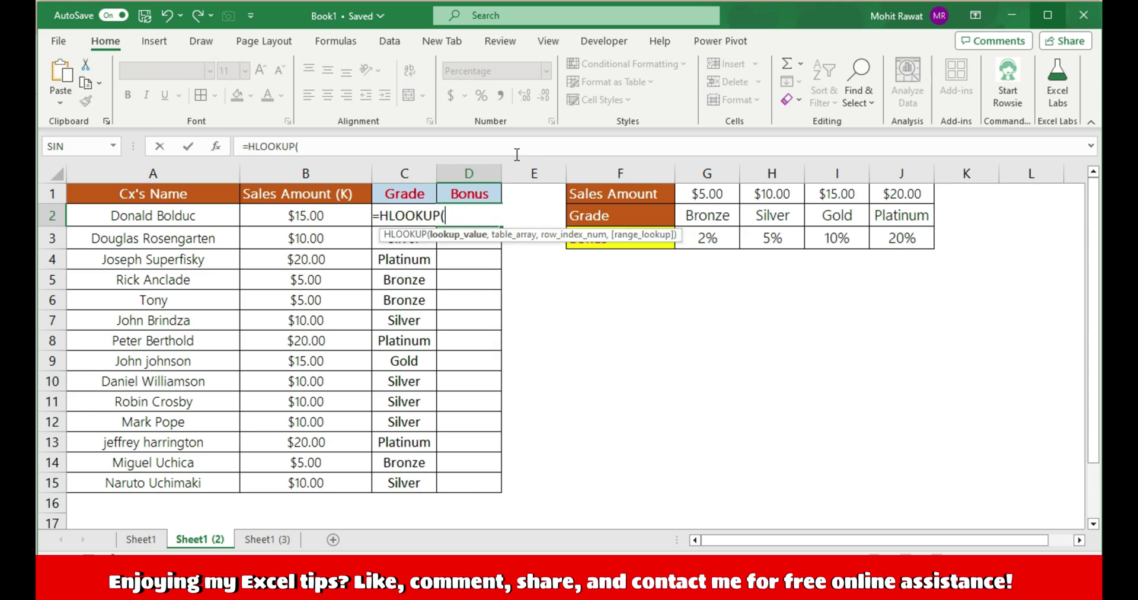
{"action": "key", "text": "Left"}
{"action": "key", "text": "Left"}
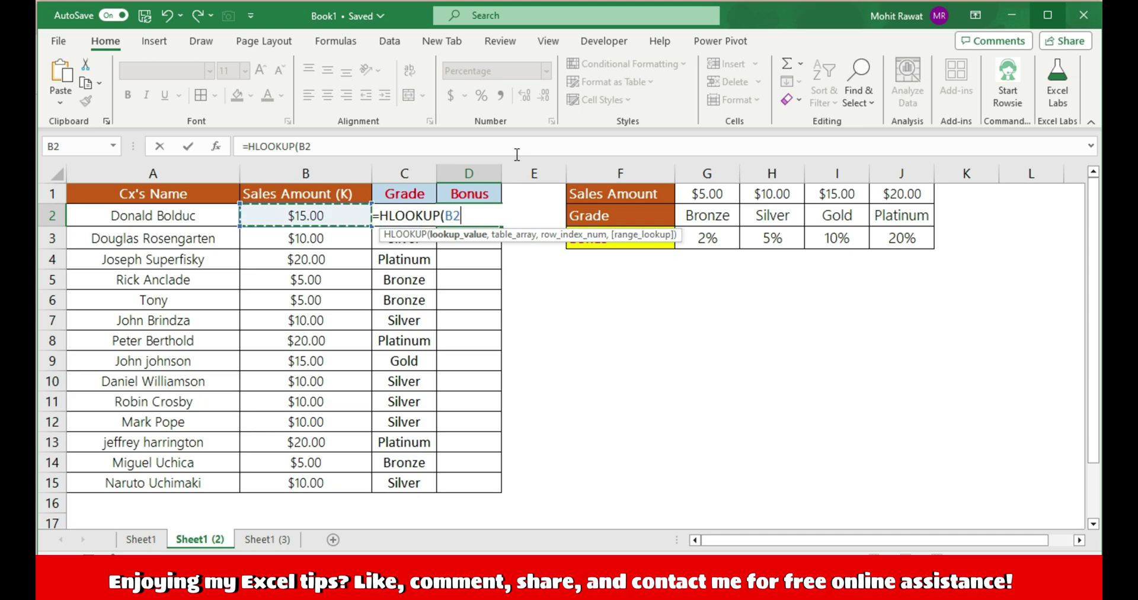
{"action": "type", "text": ","}
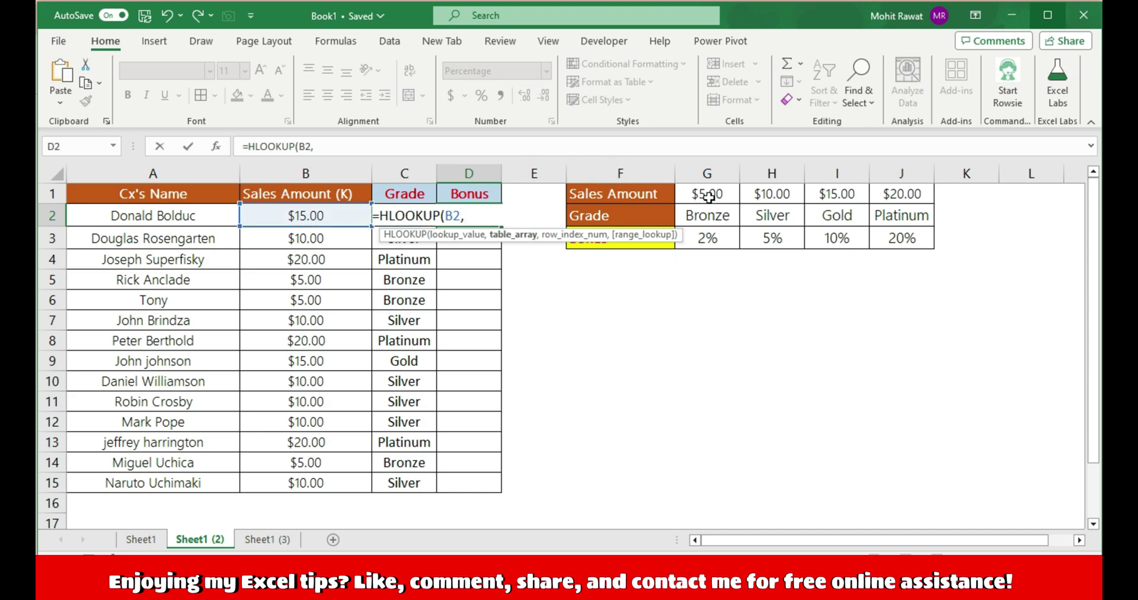
{"action": "left_click", "coordinate": [709, 195]}
{"action": "key", "text": "ctrl+shift+Right"}
{"action": "key", "text": "ctrl+shift+Down"}
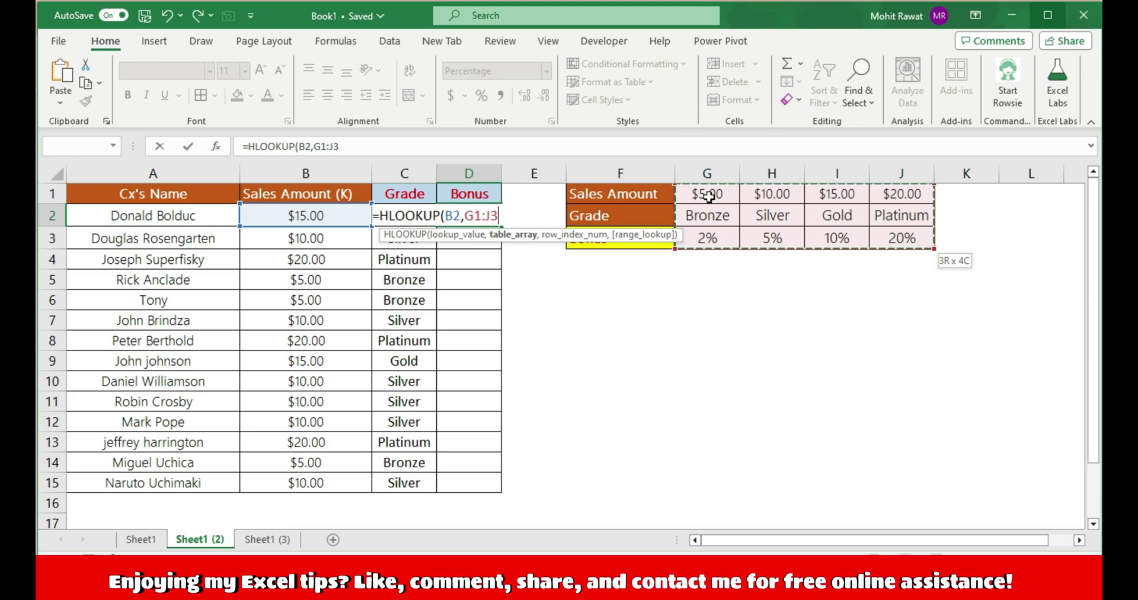
{"action": "key", "text": "F4"}
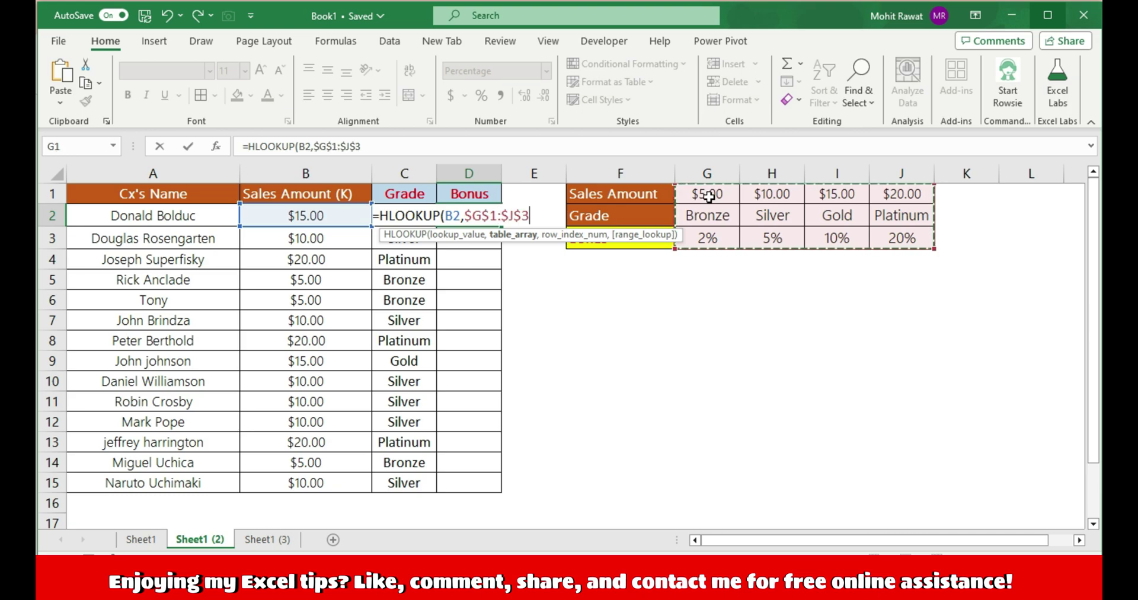
- Finish the D2 formula with row index 3 and exact match FALSE
{"action": "type", "text": ","}
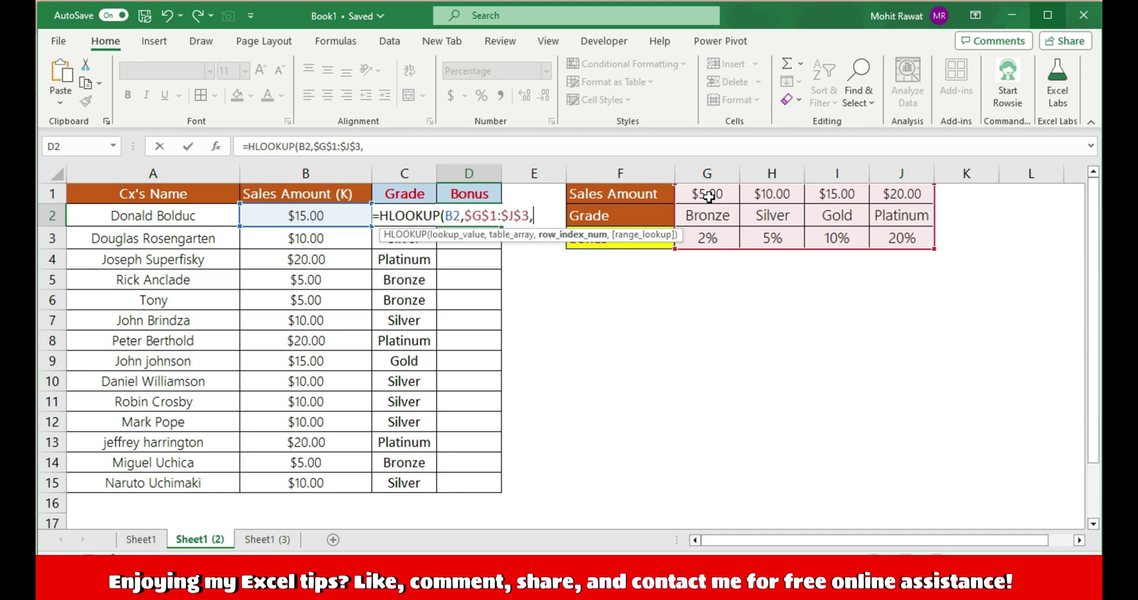
{"action": "type", "text": "3,"}
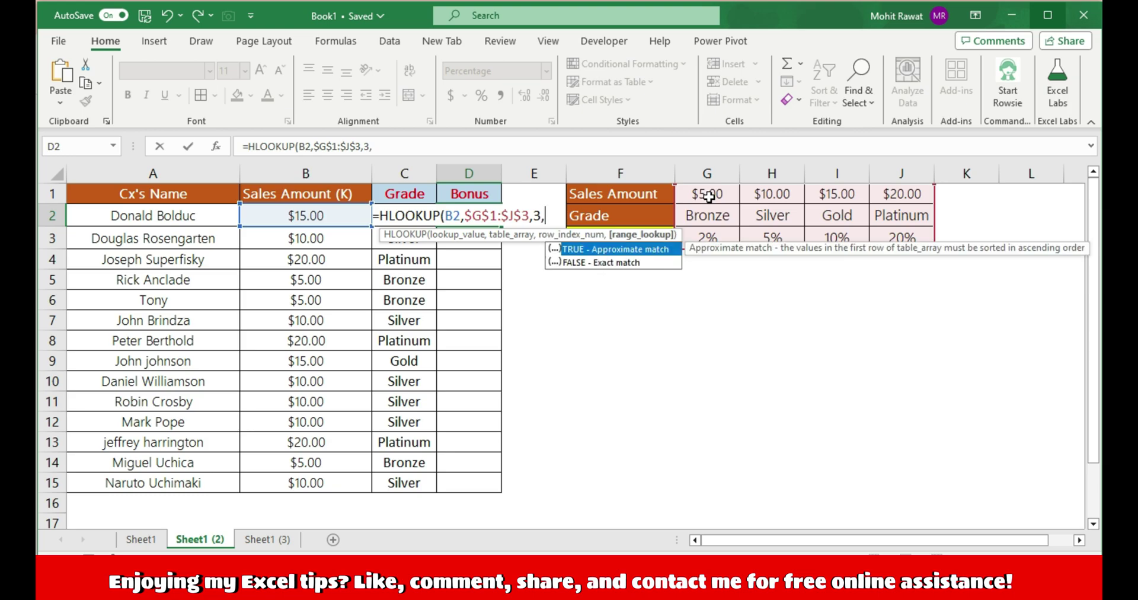
{"action": "key", "text": "Tab"}
{"action": "type", "text": ")"}
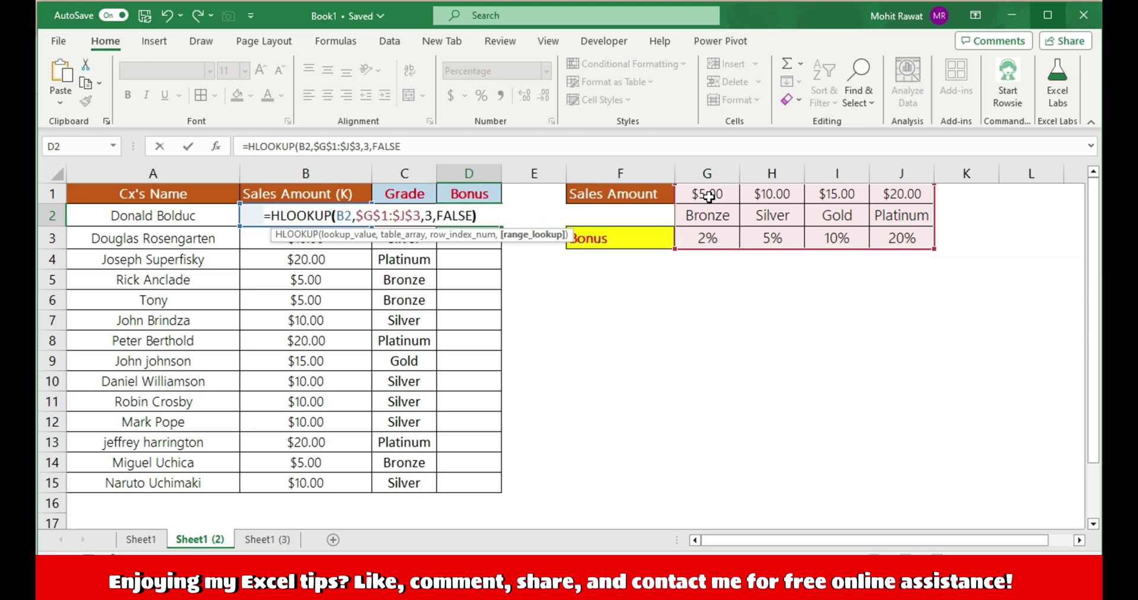
{"action": "key", "text": "Return"}
- Fill the bonus formula down D2:D15, then review the C2 formula
{"action": "key", "text": "Up"}
{"action": "key", "text": "shift+Down"}
{"action": "key", "text": "shift+Down"}
{"action": "key", "text": "shift+Down"}
{"action": "key", "text": "shift+Down"}
{"action": "key", "text": "shift+Down"}
{"action": "key", "text": "shift+Down"}
{"action": "key", "text": "shift+Down"}
{"action": "key", "text": "shift+Down"}
{"action": "key", "text": "shift+Down"}
{"action": "key", "text": "shift+Down"}
{"action": "key", "text": "shift+Down"}
{"action": "key", "text": "shift+Down"}
{"action": "key", "text": "shift+Down"}
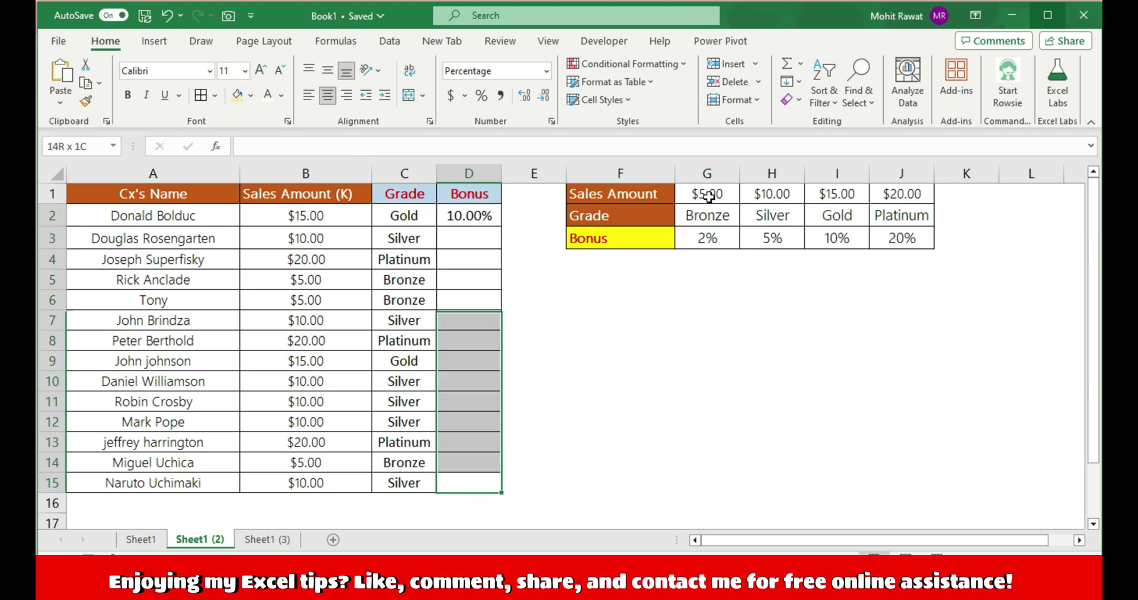
{"action": "key", "text": "ctrl+d"}
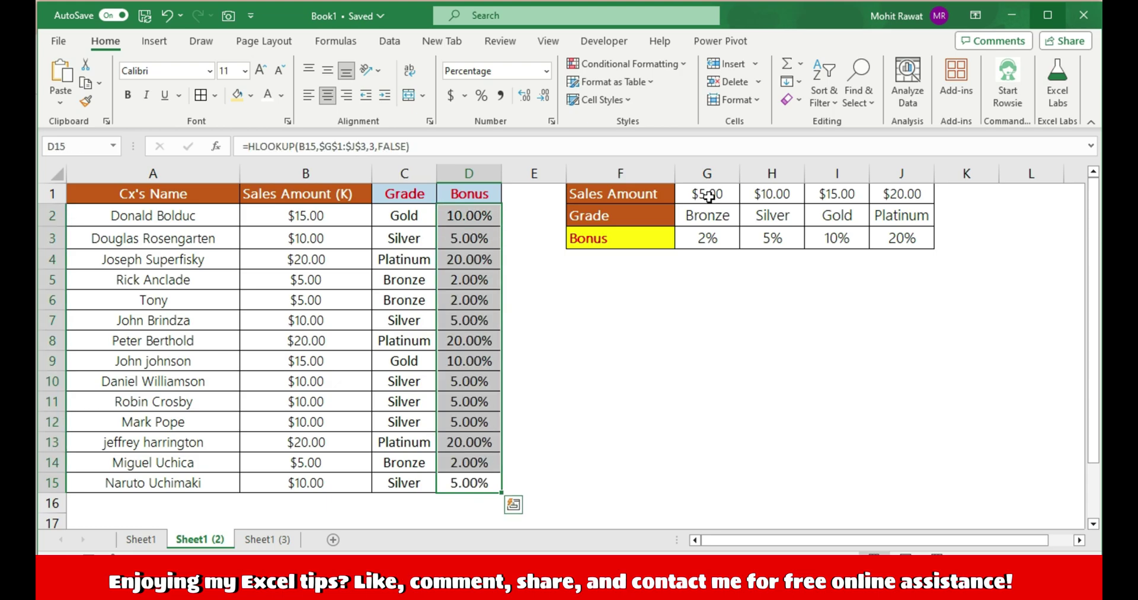
{"action": "key", "text": "Left"}
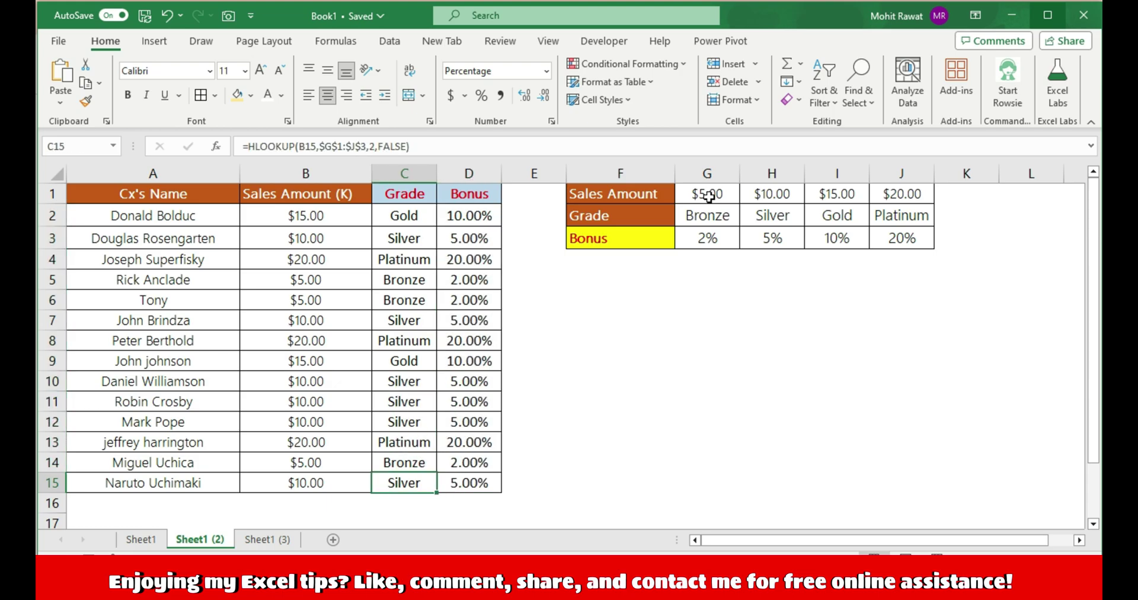
{"action": "key", "text": "Up"}
{"action": "key", "text": "Up"}
{"action": "key", "text": "Up"}
{"action": "key", "text": "Up"}
{"action": "key", "text": "Up"}
{"action": "key", "text": "Up"}
{"action": "key", "text": "Up"}
{"action": "key", "text": "Up"}
{"action": "key", "text": "Up"}
{"action": "key", "text": "Up"}
{"action": "key", "text": "Up"}
{"action": "key", "text": "Up"}
{"action": "key", "text": "Up"}
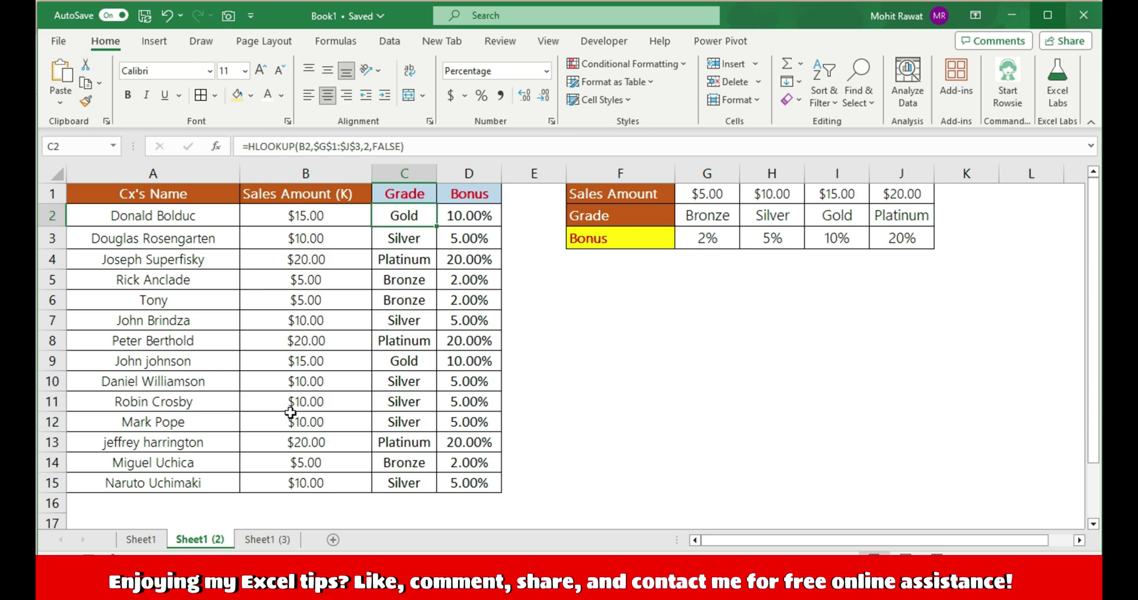
{"action": "left_click", "coordinate": [155, 538]}
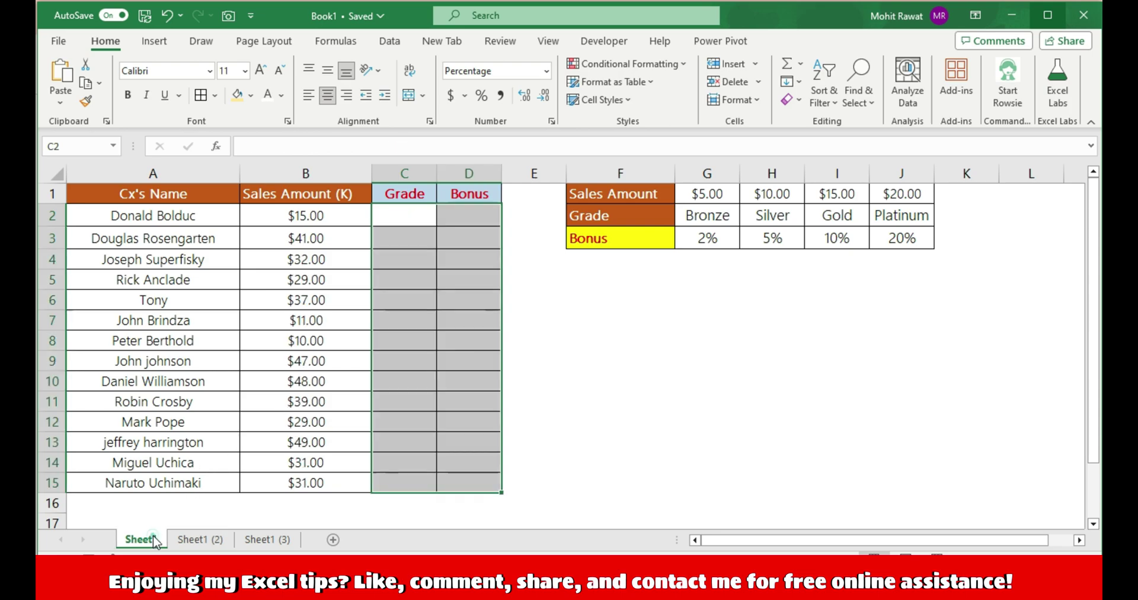
{"action": "left_click", "coordinate": [415, 222]}
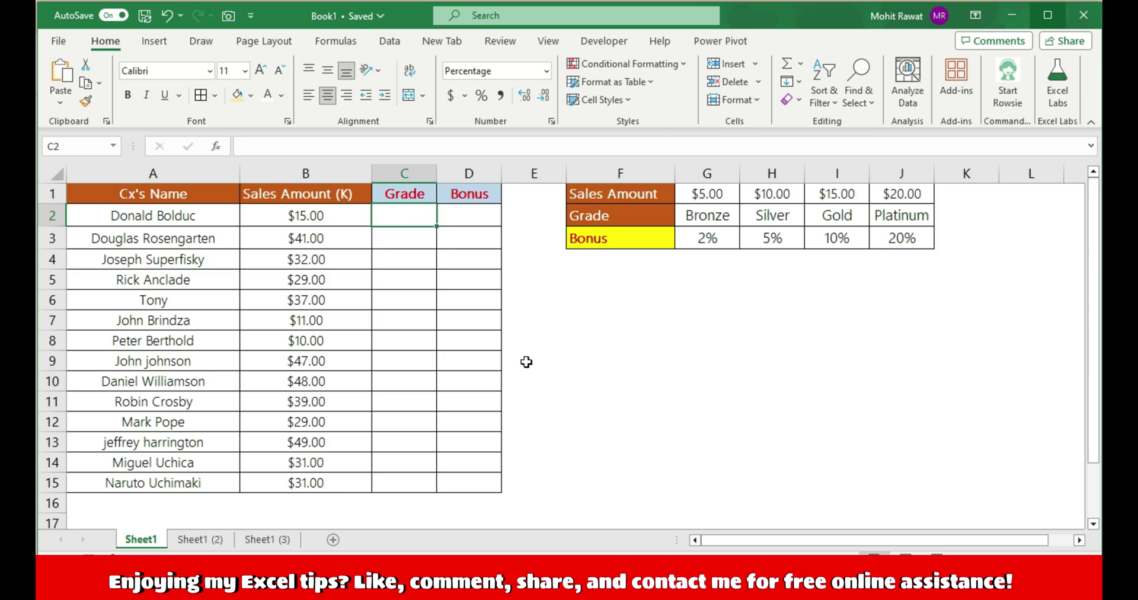
{"action": "key", "text": "Left"}
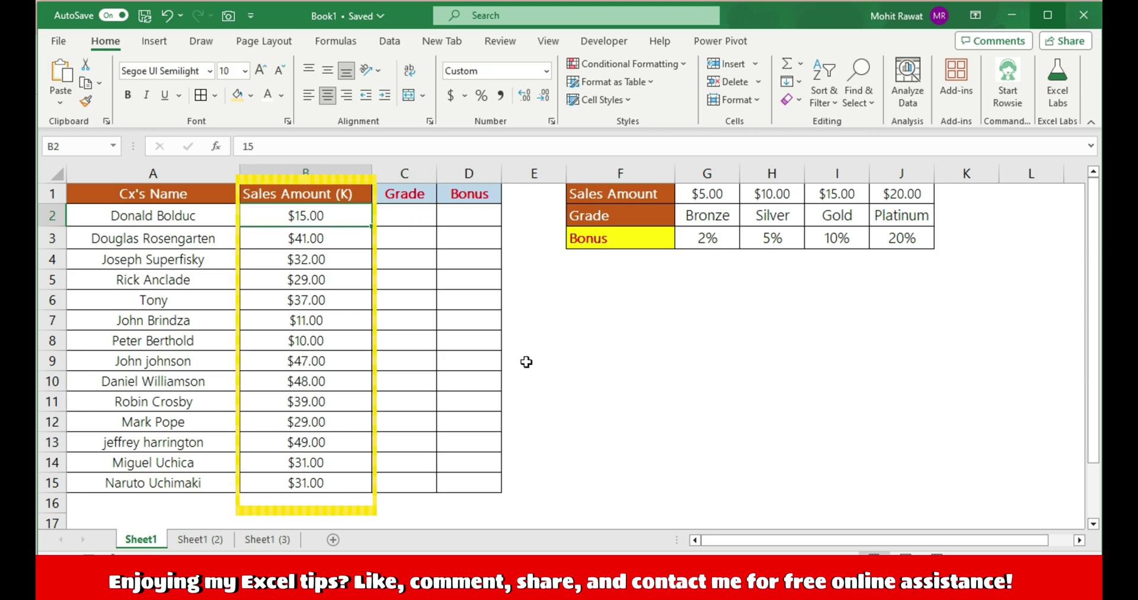
{"action": "key", "text": "Down"}
{"action": "key", "text": "Down"}
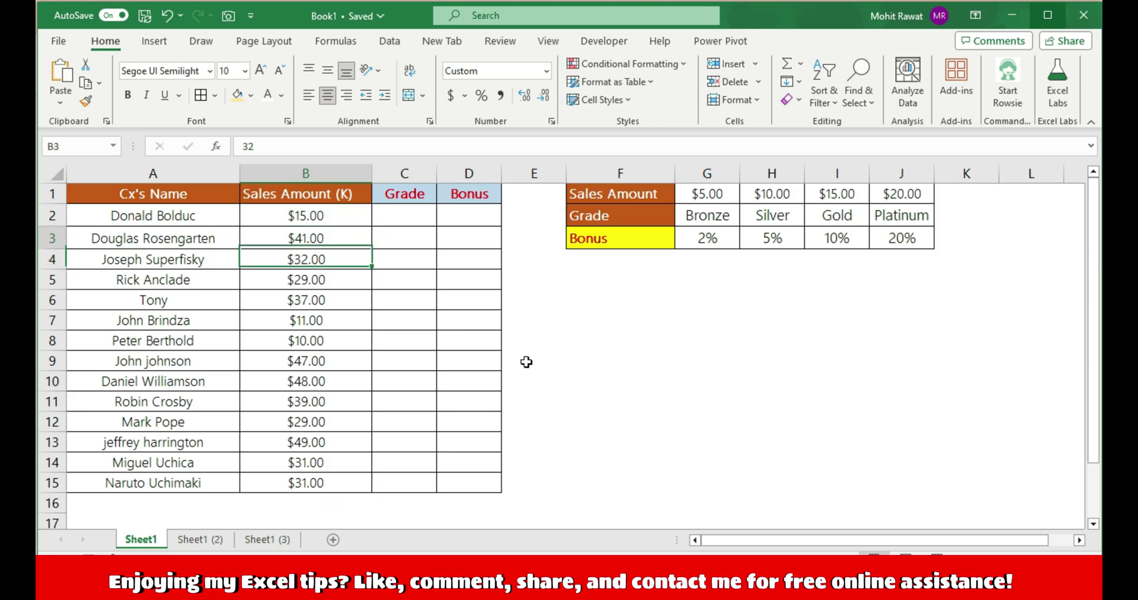
{"action": "key", "text": "Down"}
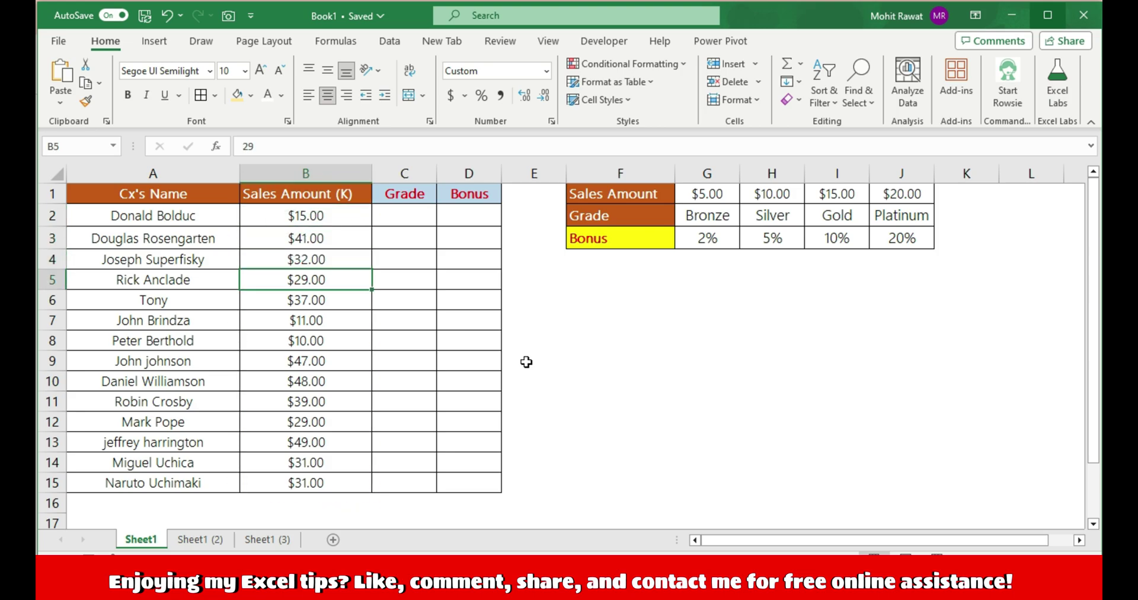
{"action": "left_click", "coordinate": [709, 195]}
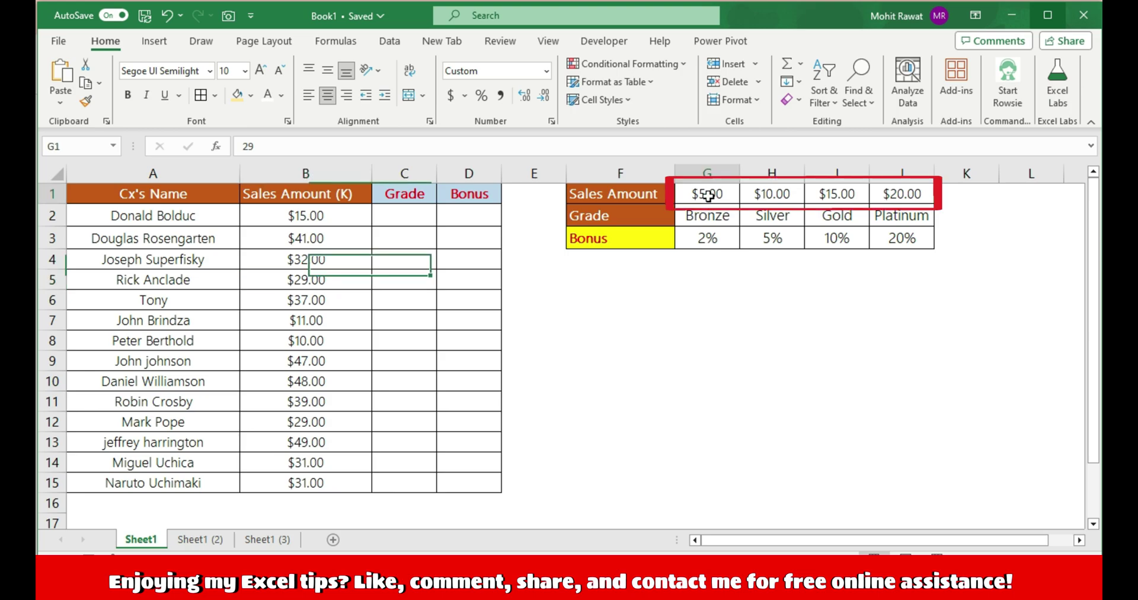
{"action": "key", "text": "Right"}
{"action": "key", "text": "Right"}
{"action": "key", "text": "Right"}
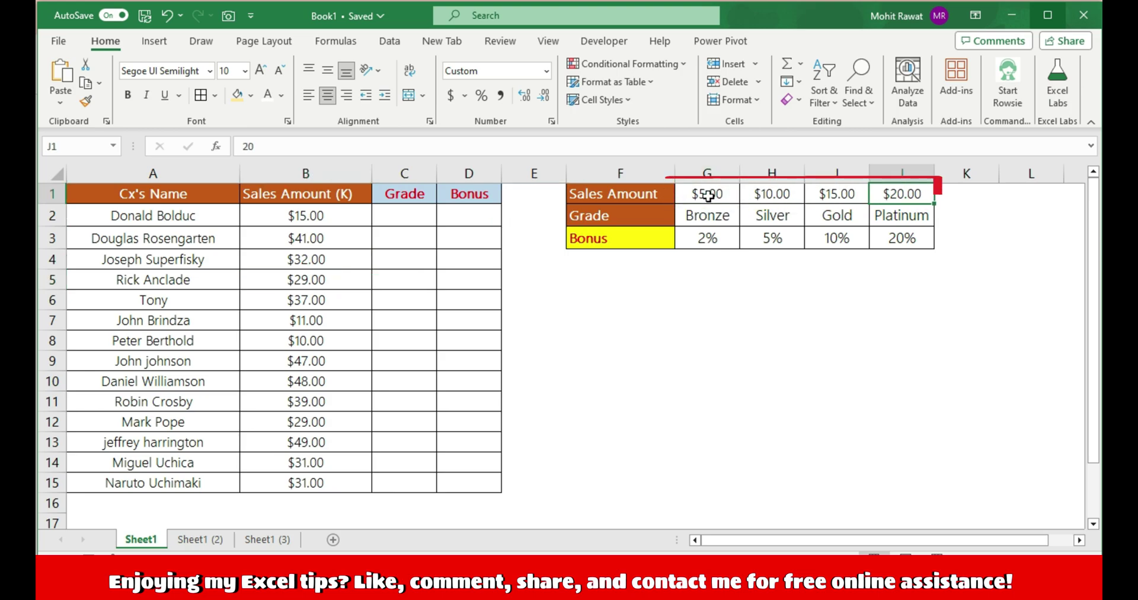
{"action": "key", "text": "Left"}
{"action": "key", "text": "Left"}
{"action": "key", "text": "Left"}
{"action": "key", "text": "Left"}
{"action": "key", "text": "Left"}
{"action": "key", "text": "Left"}
{"action": "key", "text": "Left"}
{"action": "key", "text": "Down"}
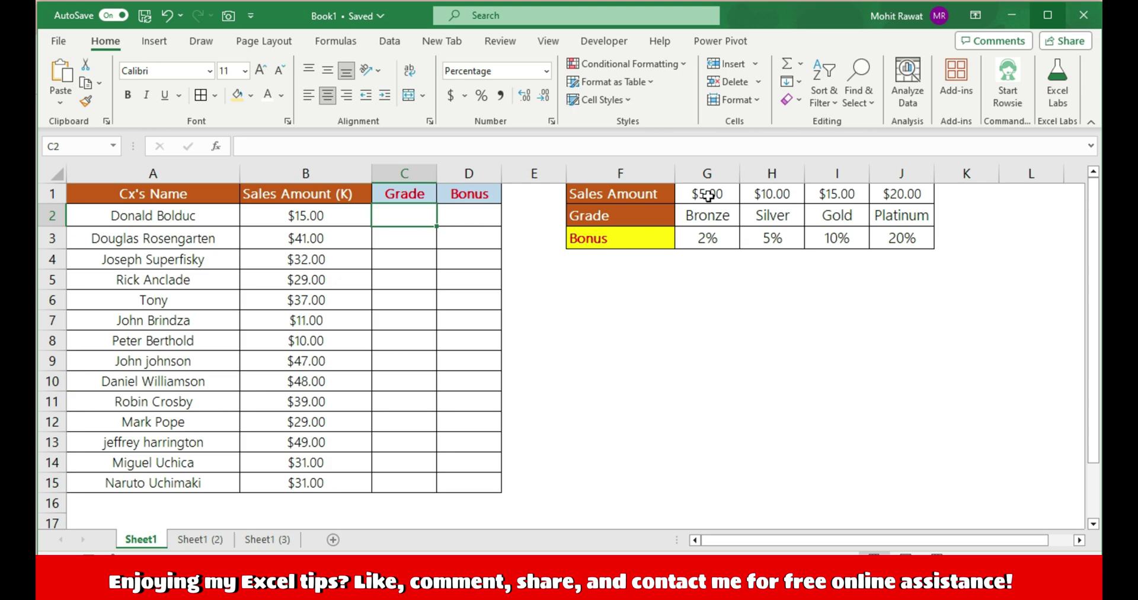
- In C2, start an HLOOKUP on B2 against the absolute table $G$1:$J$3
{"action": "type", "text": "=hlo"}
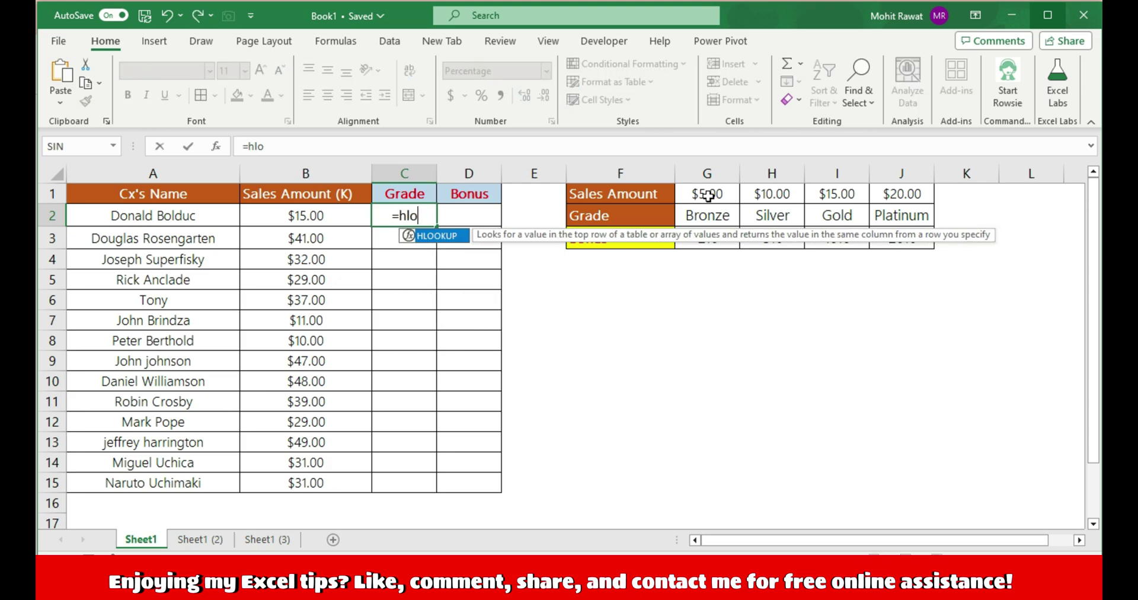
{"action": "key", "text": "Tab"}
{"action": "key", "text": "Left"}
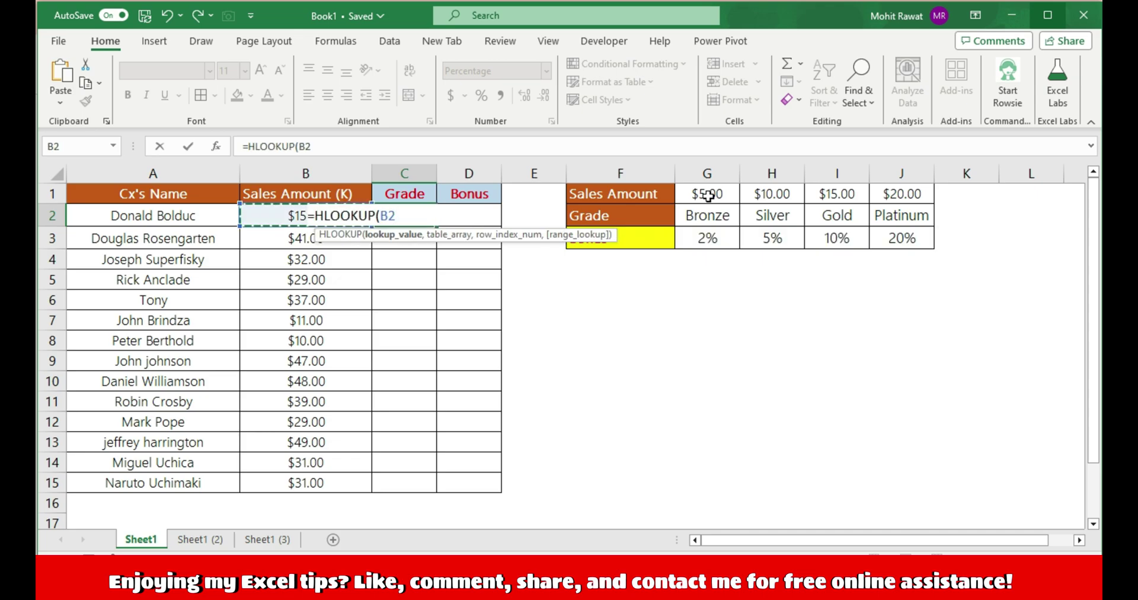
{"action": "type", "text": ","}
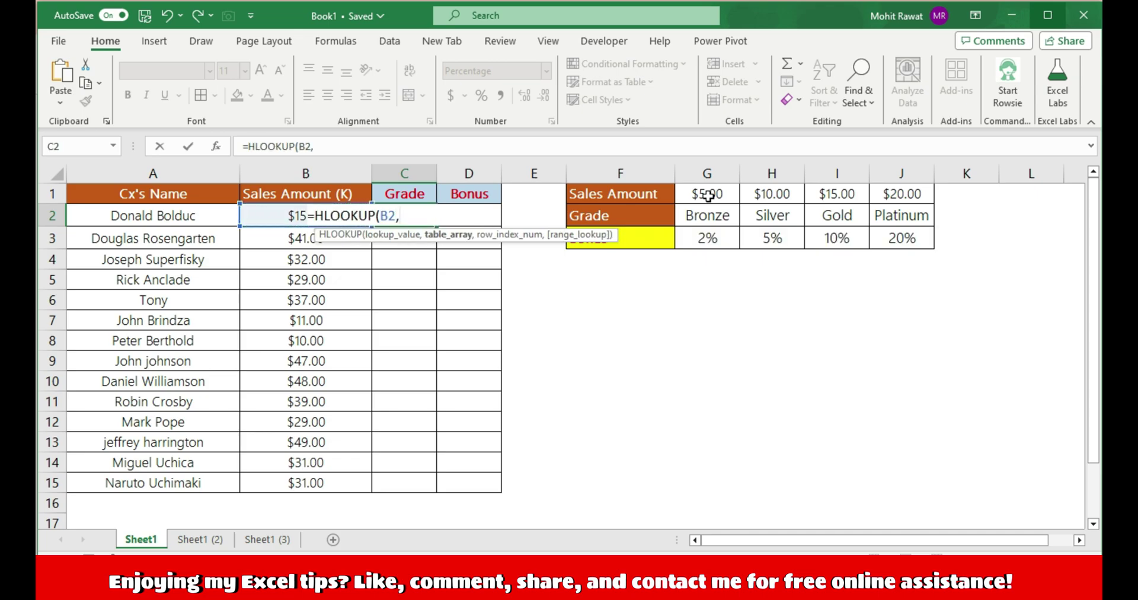
{"action": "key", "text": "ctrl+Right"}
{"action": "key", "text": "ctrl+Right"}
{"action": "key", "text": "ctrl+Left"}
{"action": "key", "text": "Right"}
{"action": "key", "text": "Up"}
{"action": "key", "text": "ctrl+shift+Right"}
{"action": "key", "text": "ctrl+shift+Down"}
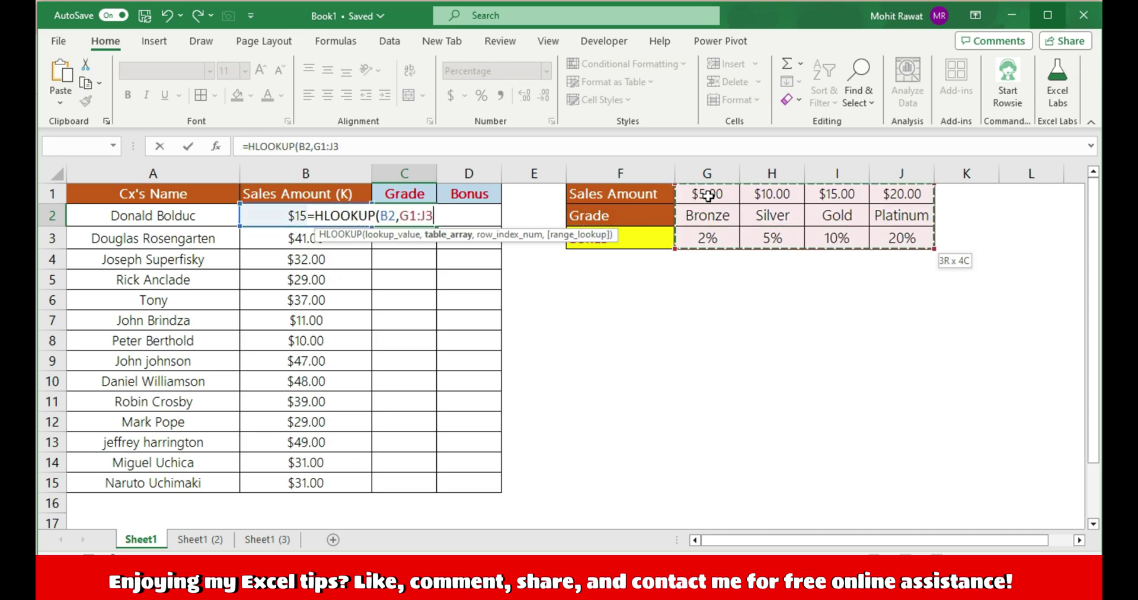
{"action": "key", "text": "F4"}
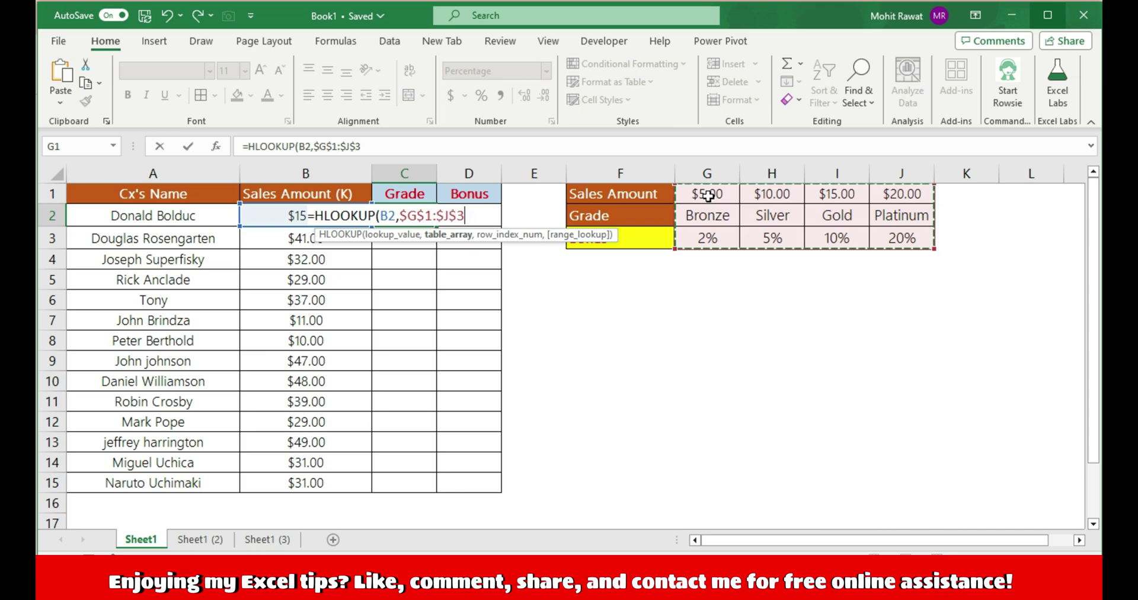
- Complete the C2 formula with row index 2 and approximate match TRUE
{"action": "type", "text": ","}
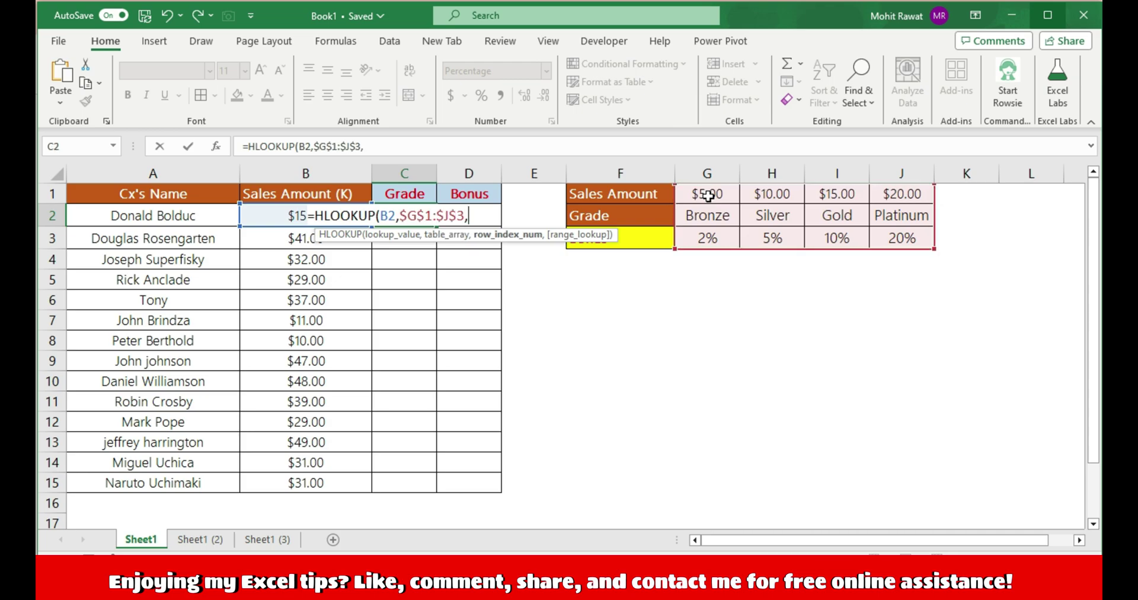
{"action": "type", "text": "2,"}
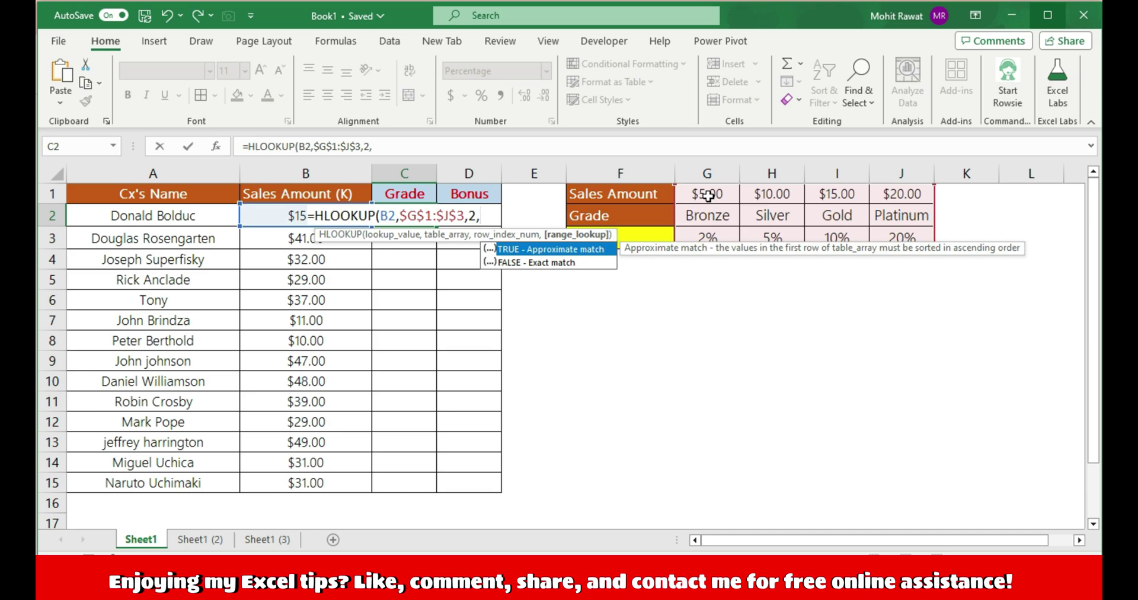
{"action": "key", "text": "Tab"}
{"action": "type", "text": ")"}
{"action": "key", "text": "Return"}
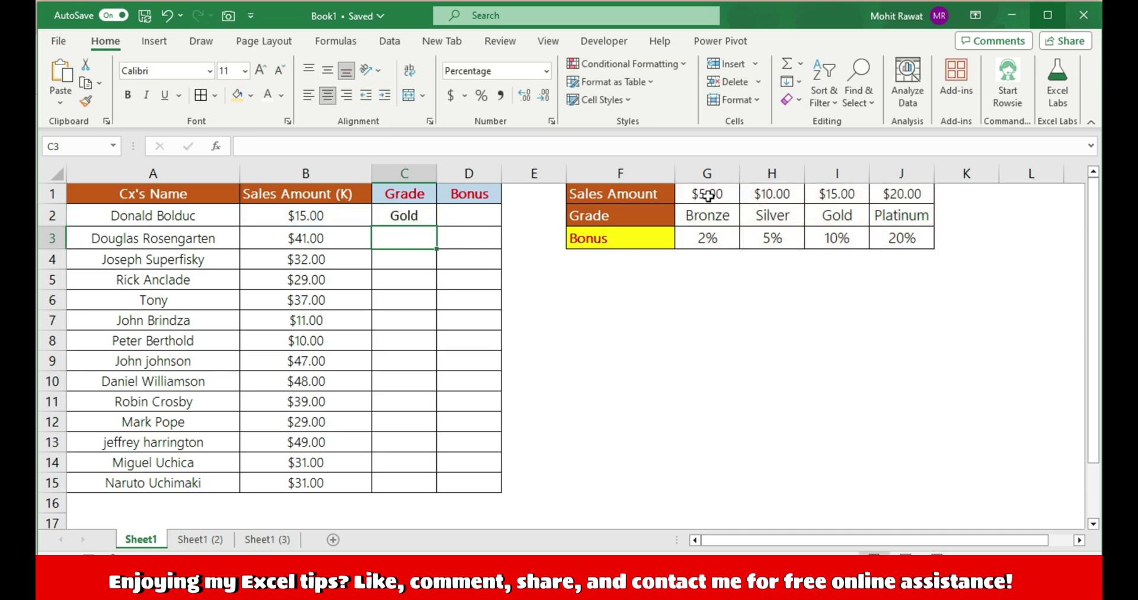
- Fill the approximate-match grade formula down C2:C15
{"action": "key", "text": "Left"}
{"action": "key", "text": "ctrl+Down"}
{"action": "key", "text": "Right"}
{"action": "key", "text": "ctrl+shift+Up"}
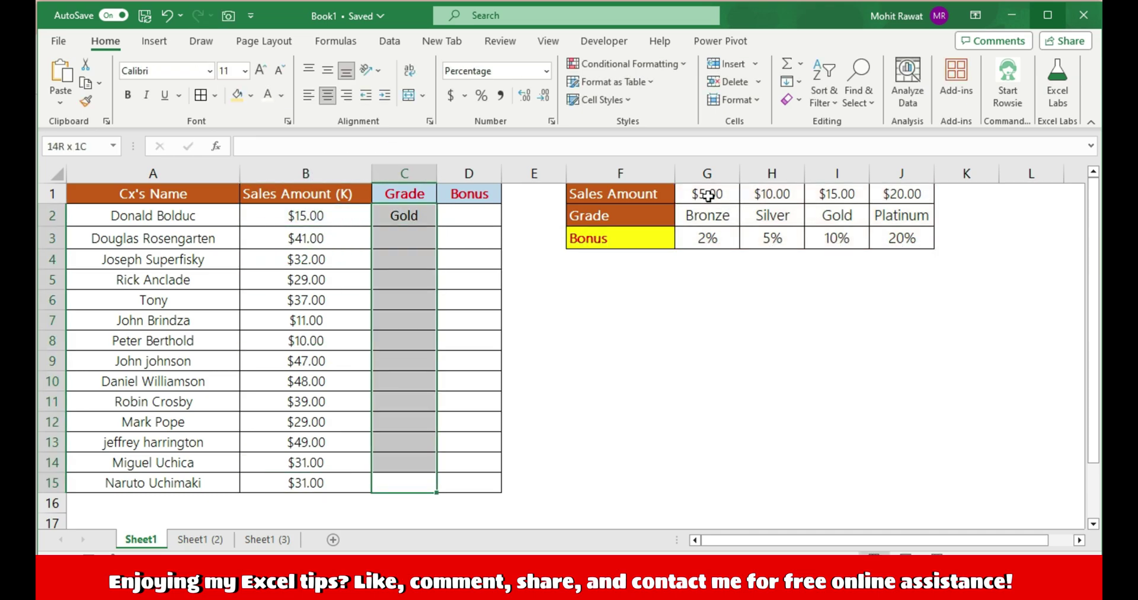
{"action": "key", "text": "ctrl+d"}
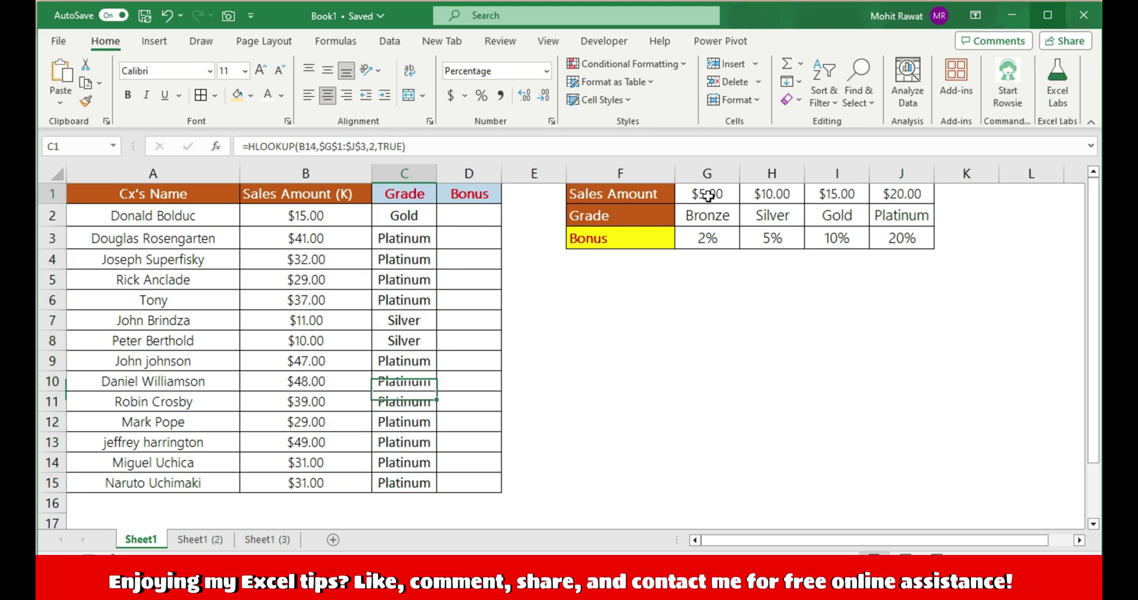
{"action": "key", "text": "Down"}
{"action": "key", "text": "Right"}
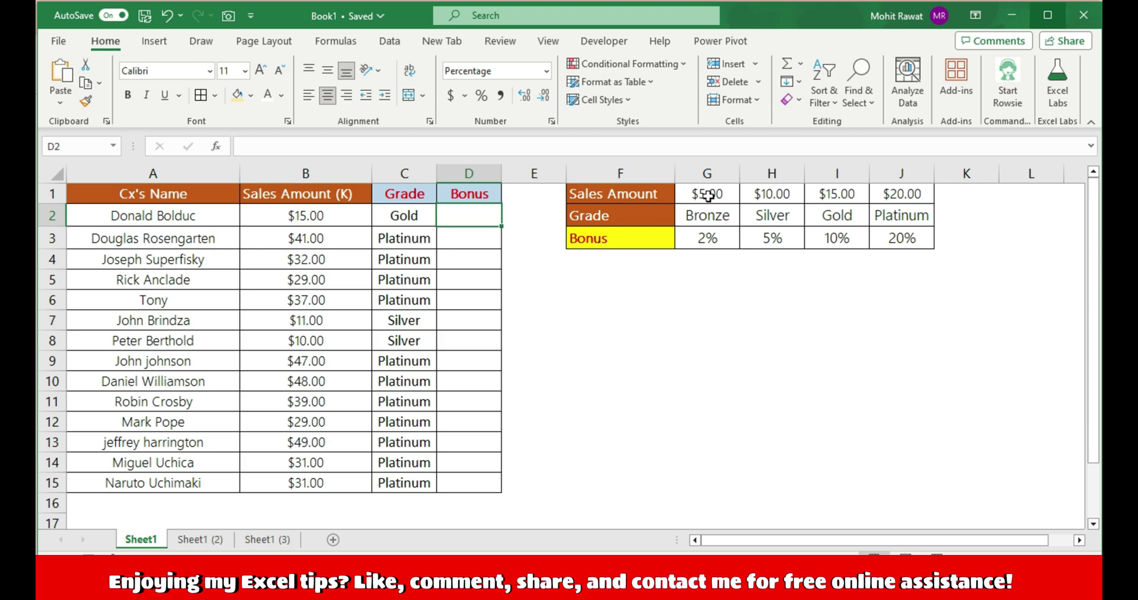
- Enter =HLOOKUP(B2,$G$1:$J$3,3,TRUE) in D2 for the bonus percentage
{"action": "type", "text": "=hlo"}
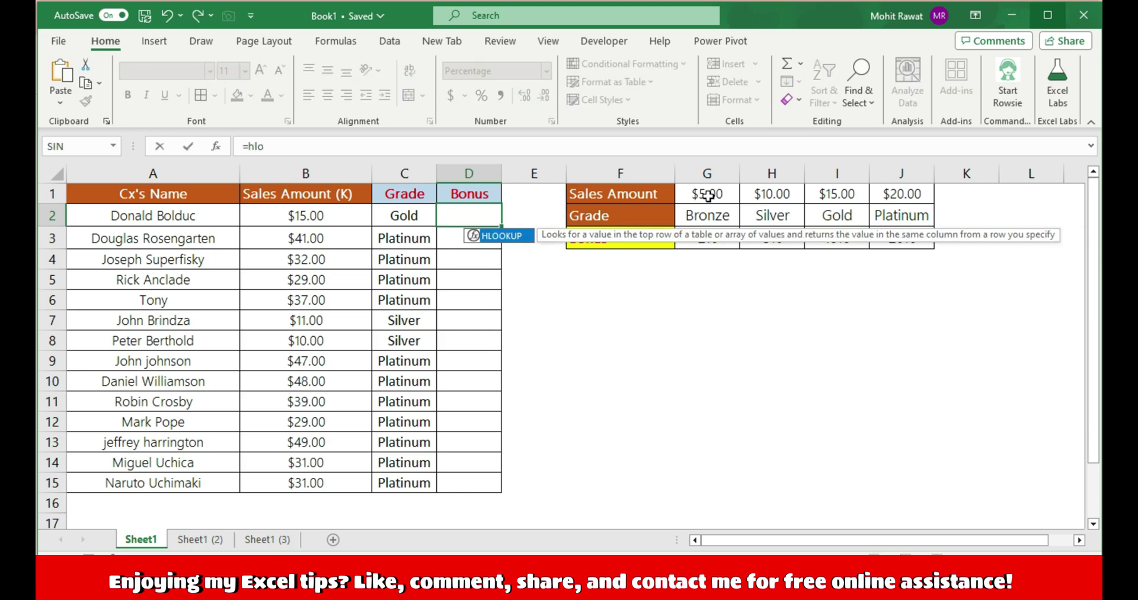
{"action": "key", "text": "Tab"}
{"action": "key", "text": "Left"}
{"action": "key", "text": "Left"}
{"action": "type", "text": ","}
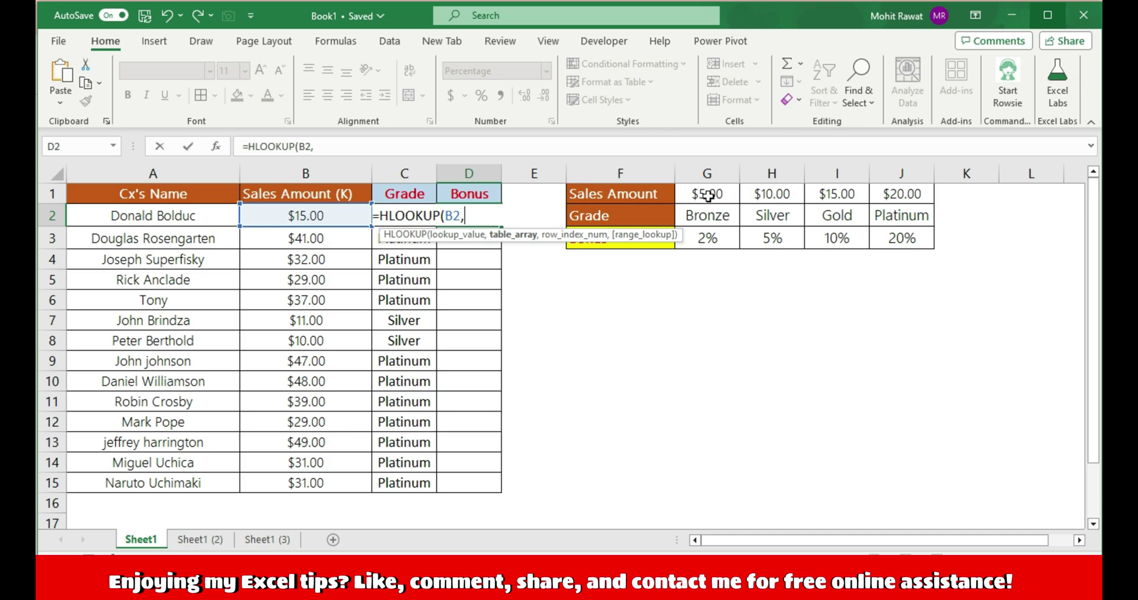
{"action": "key", "text": "Right"}
{"action": "key", "text": "Right"}
{"action": "key", "text": "Right"}
{"action": "key", "text": "Up"}
{"action": "key", "text": "shift+Right"}
{"action": "key", "text": "shift+Right"}
{"action": "key", "text": "shift+Right"}
{"action": "key", "text": "shift+Down"}
{"action": "key", "text": "shift+Down"}
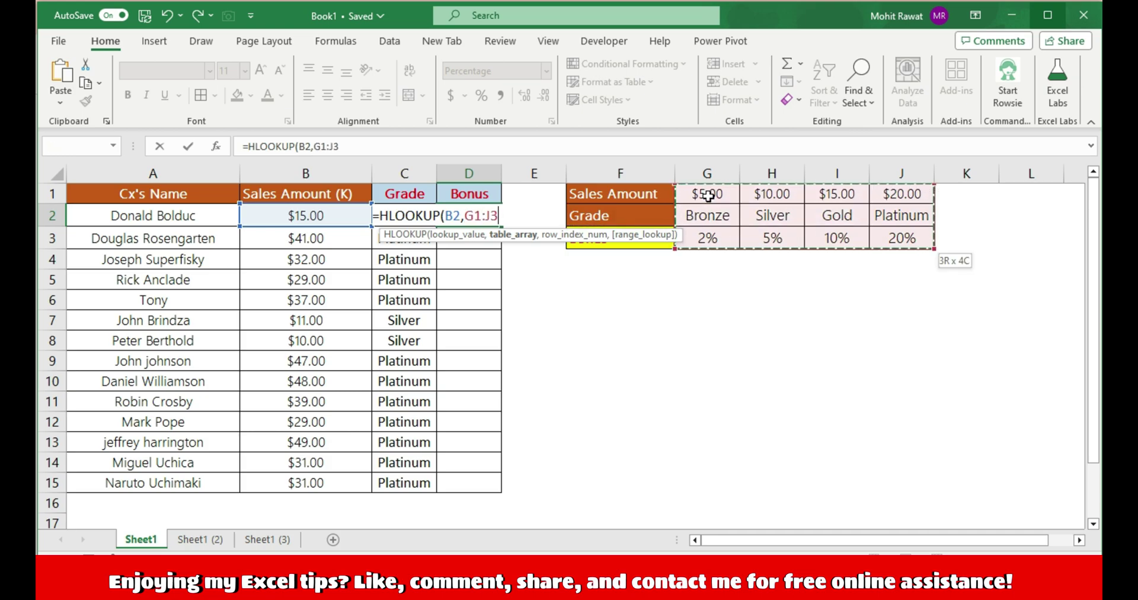
{"action": "key", "text": "F4"}
{"action": "type", "text": ","}
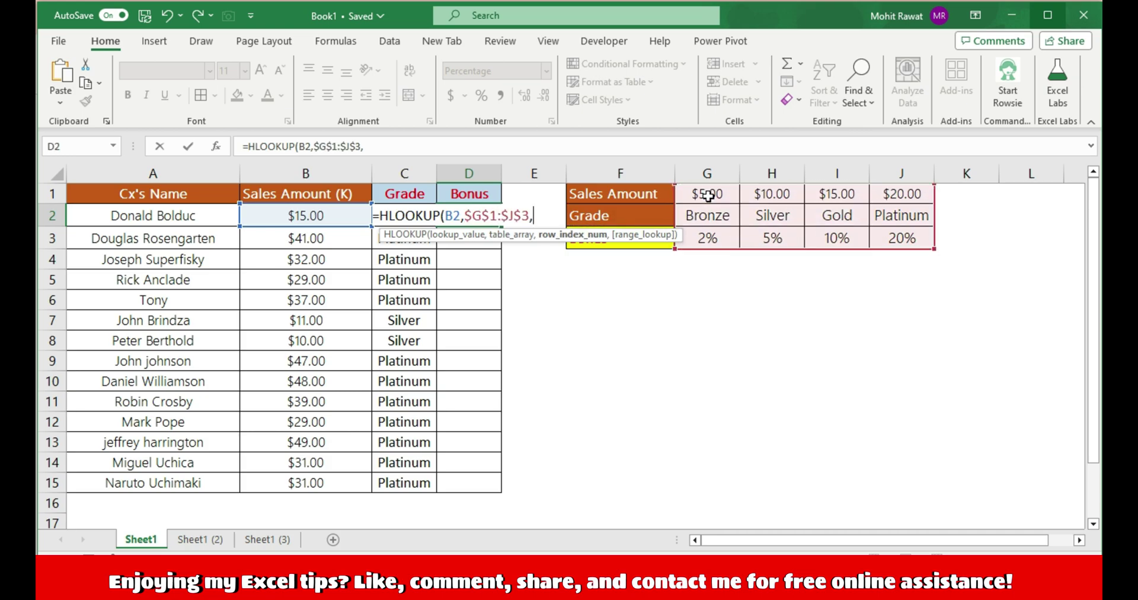
{"action": "type", "text": "3,"}
{"action": "key", "text": "Tab"}
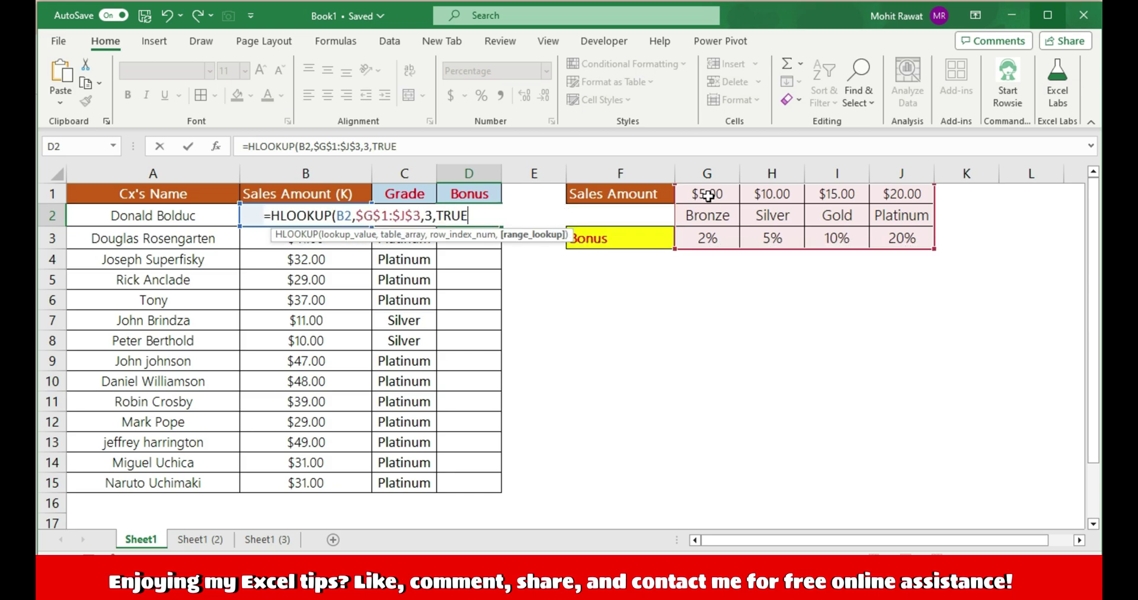
{"action": "type", "text": ")"}
{"action": "key", "text": "Return"}
- Fill the D2 bonus formula down through D15
{"action": "key", "text": "Up"}
{"action": "key", "text": "shift+Down"}
{"action": "key", "text": "shift+Down"}
{"action": "key", "text": "shift+Down"}
{"action": "key", "text": "shift+Down"}
{"action": "key", "text": "shift+Down"}
{"action": "key", "text": "shift+Down"}
{"action": "key", "text": "shift+Down"}
{"action": "key", "text": "shift+Down"}
{"action": "key", "text": "shift+Down"}
{"action": "key", "text": "shift+Down"}
{"action": "key", "text": "shift+Down"}
{"action": "key", "text": "shift+Down"}
{"action": "key", "text": "shift+Down"}
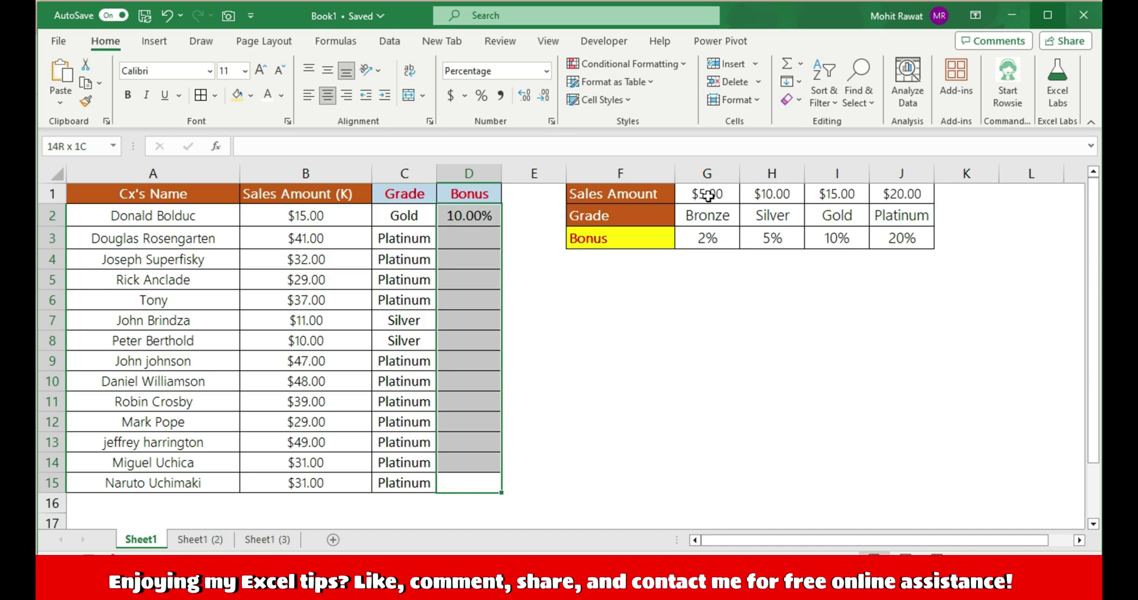
{"action": "key", "text": "ctrl+d"}
{"action": "key", "text": "Up"}
{"action": "key", "text": "Down"}
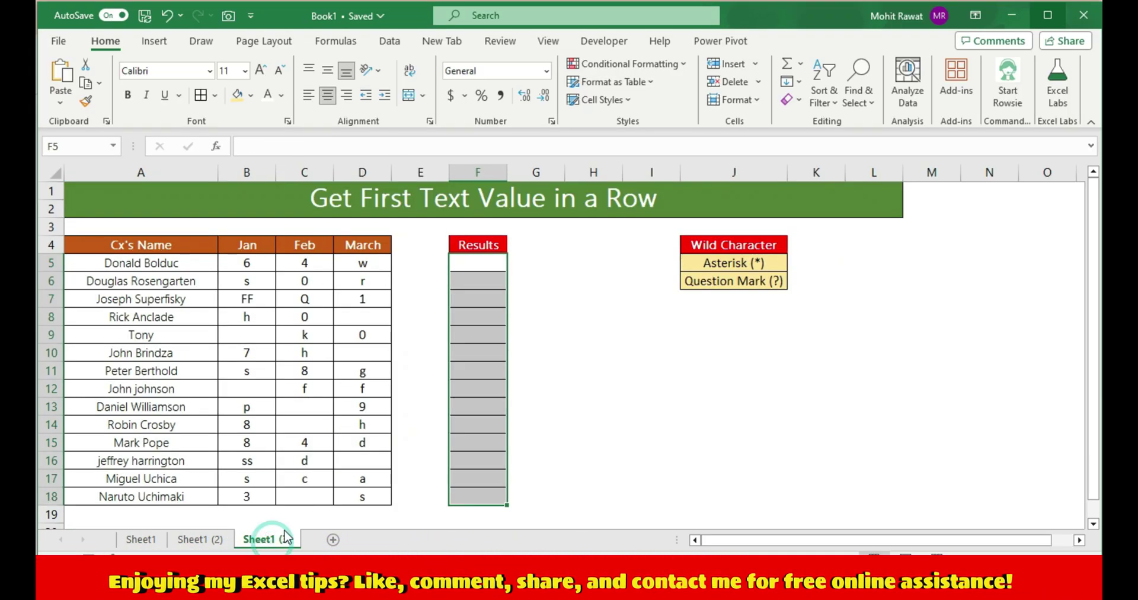
- Begin an HLOOKUP in F5, then discard that first attempt
{"action": "left_click", "coordinate": [478, 264]}
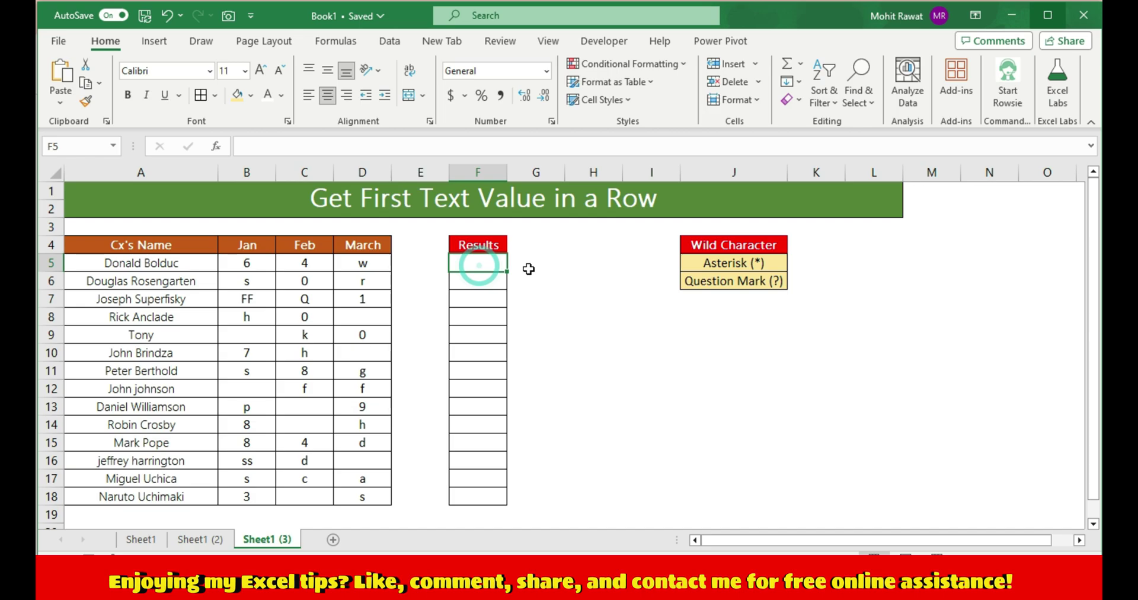
{"action": "type", "text": "=hlo"}
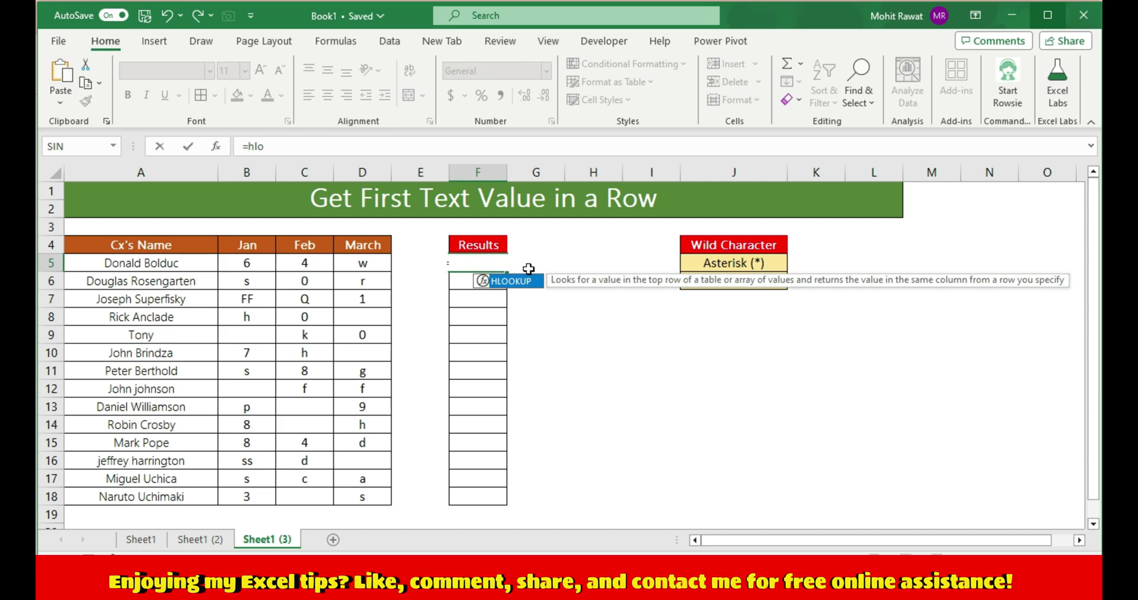
{"action": "key", "text": "Tab"}
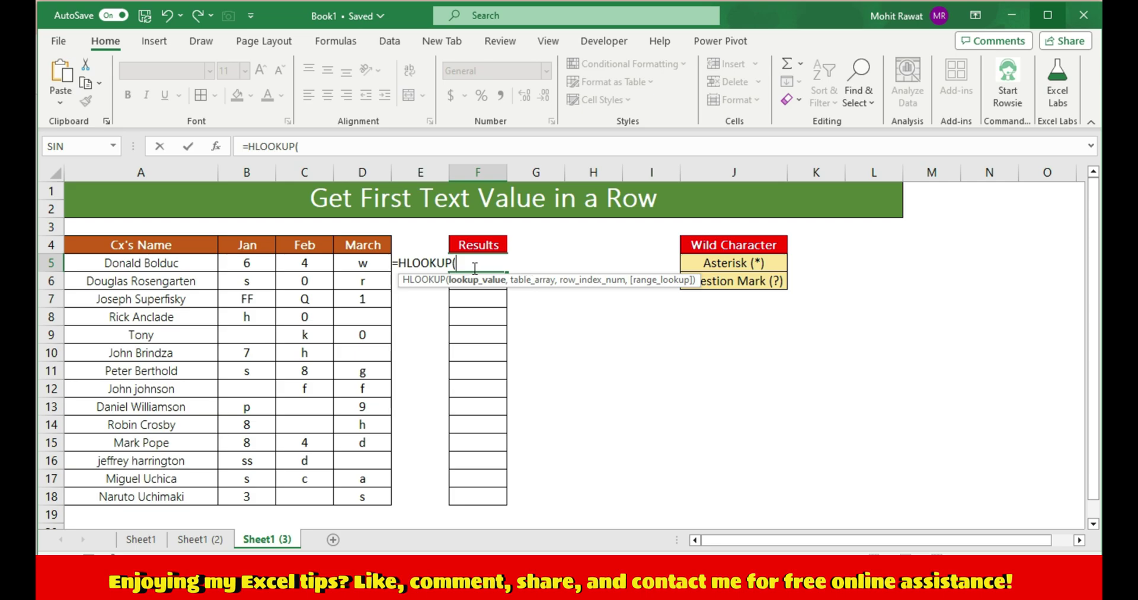
{"action": "left_click_drag", "start_coordinate": [366, 263], "coordinate": [304, 263]}
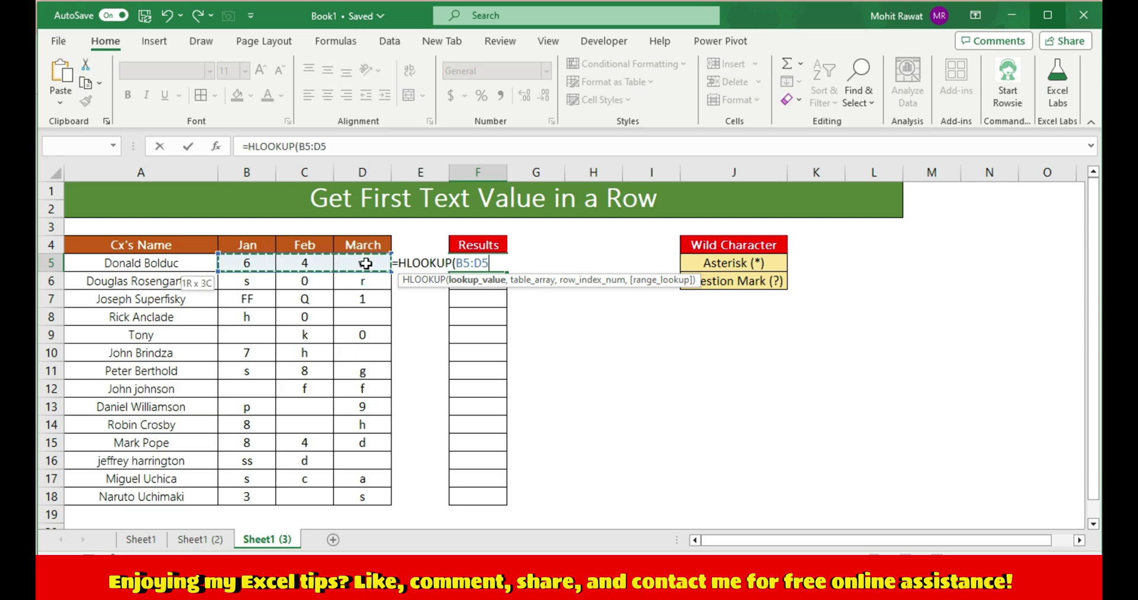
{"action": "key", "text": "Escape"}
- Enter =HLOOKUP("*",B5:D5,1,FALSE) in F5, returning w
{"action": "type", "text": "=HLOOKUP("}
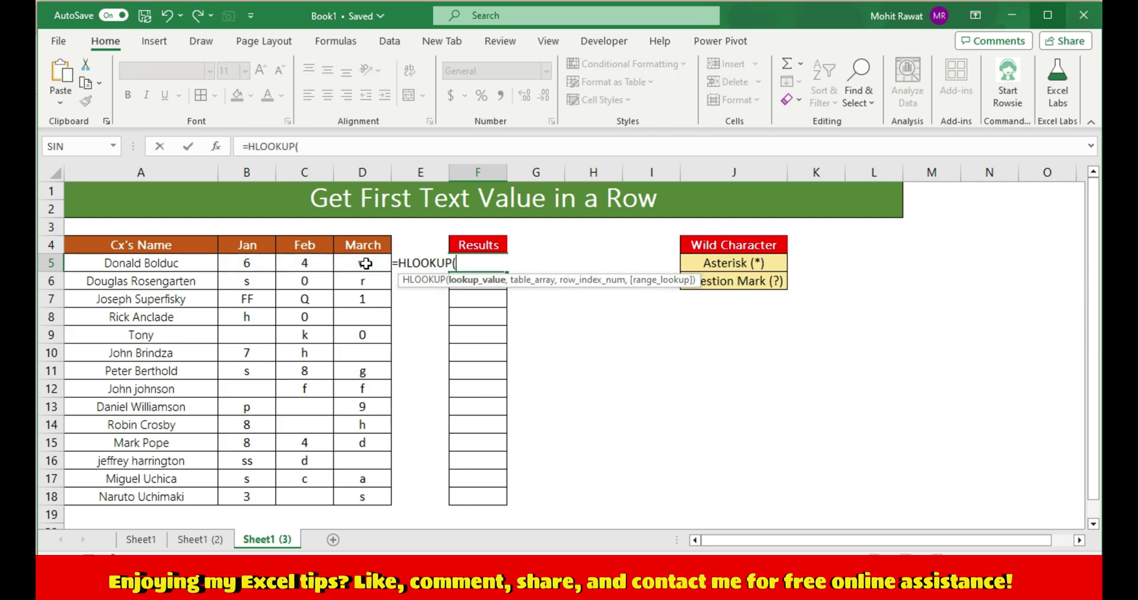
{"action": "type", "text": "\"*\","}
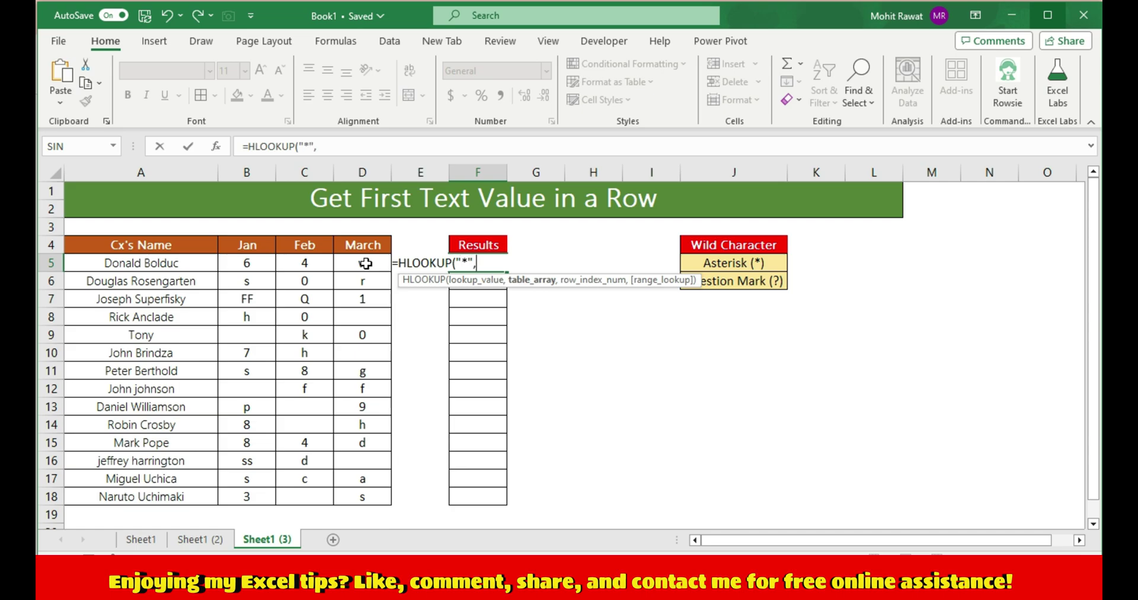
{"action": "key", "text": "Left"}
{"action": "key", "text": "Left"}
{"action": "key", "text": "Left"}
{"action": "key", "text": "Left"}
{"action": "key", "text": "shift+Right"}
{"action": "key", "text": "shift+Right"}
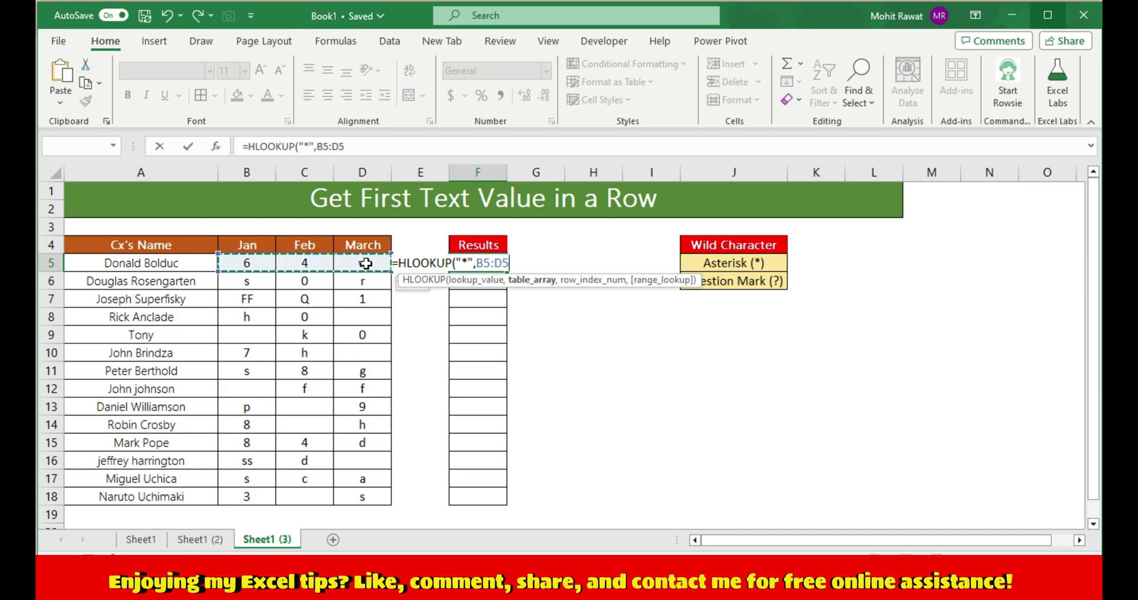
{"action": "type", "text": ","}
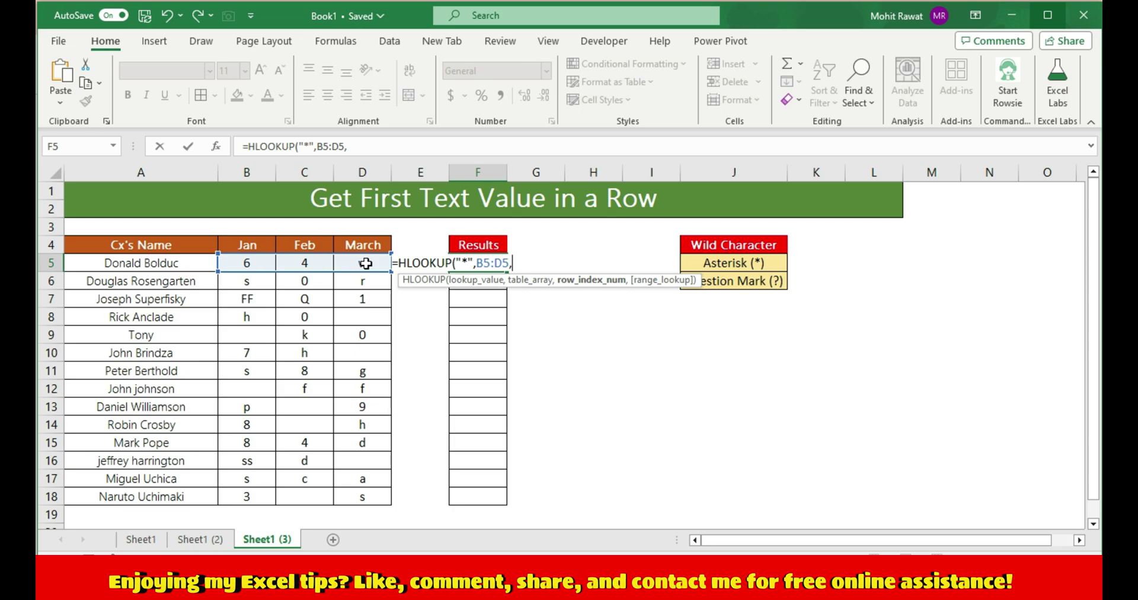
{"action": "type", "text": "1,"}
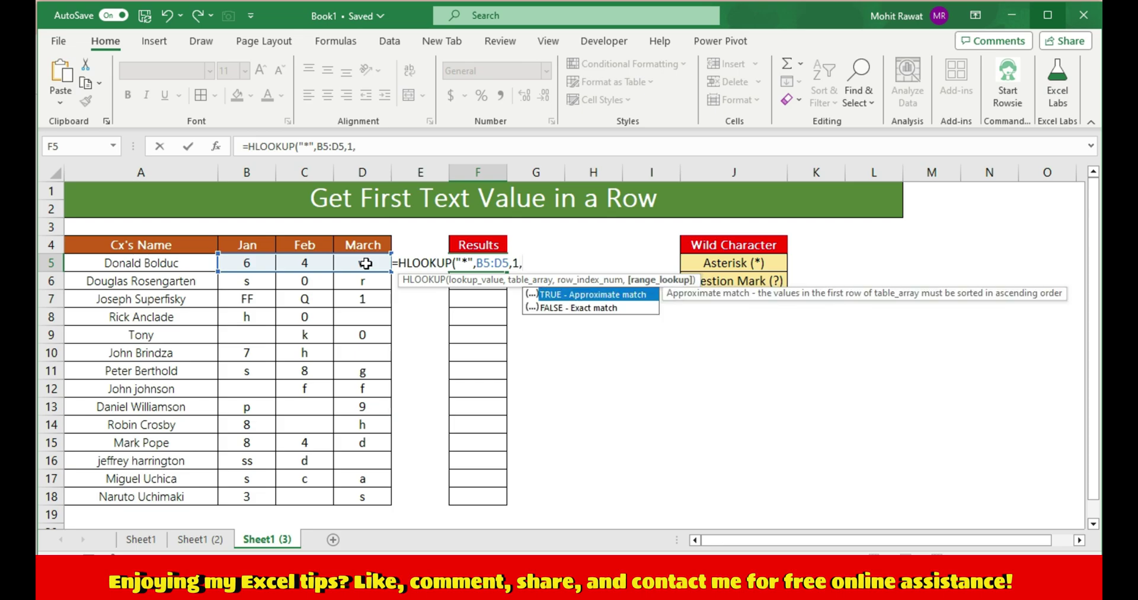
{"action": "type", "text": "F"}
{"action": "key", "text": "Tab"}
{"action": "type", "text": ")"}
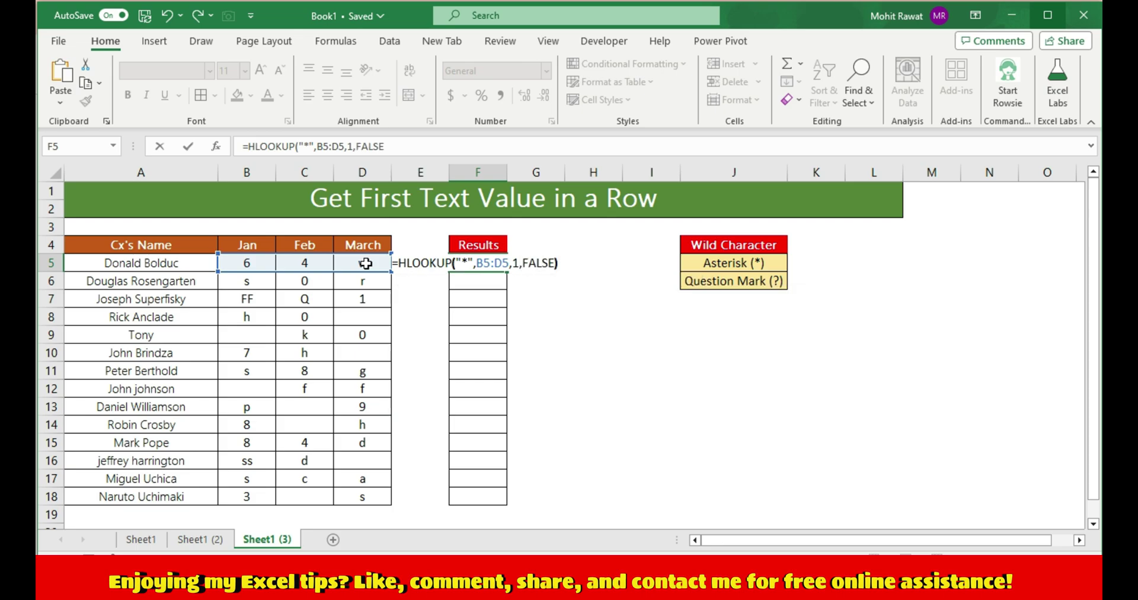
{"action": "key", "text": "Return"}
{"action": "key", "text": "Up"}
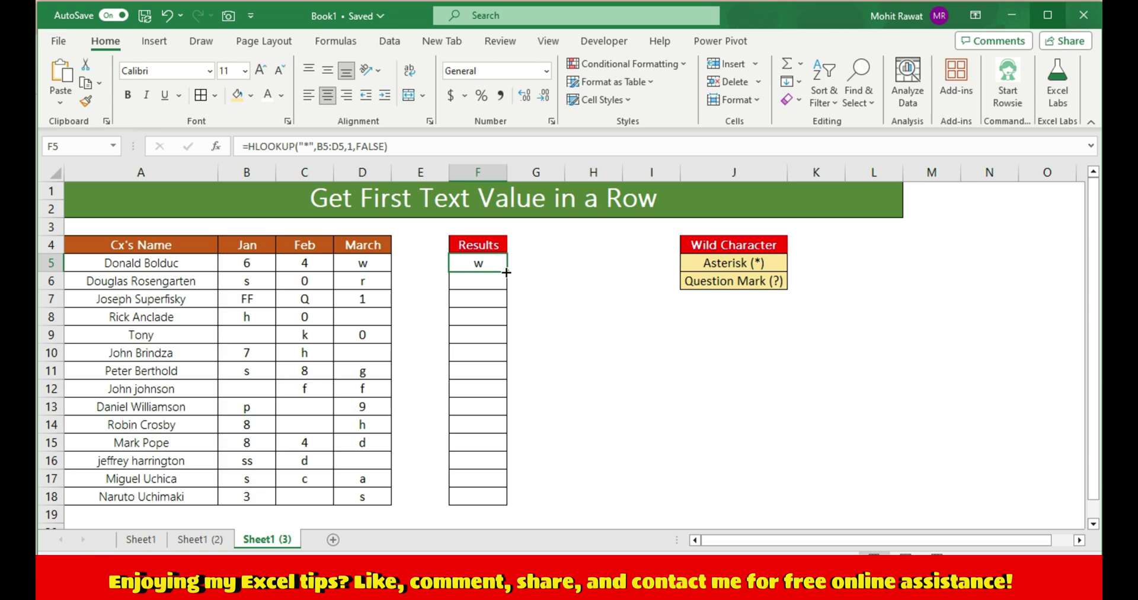
- Copy the F5 wildcard formula down through F18
{"action": "left_click_drag", "start_coordinate": [506, 272], "coordinate": [514, 497]}
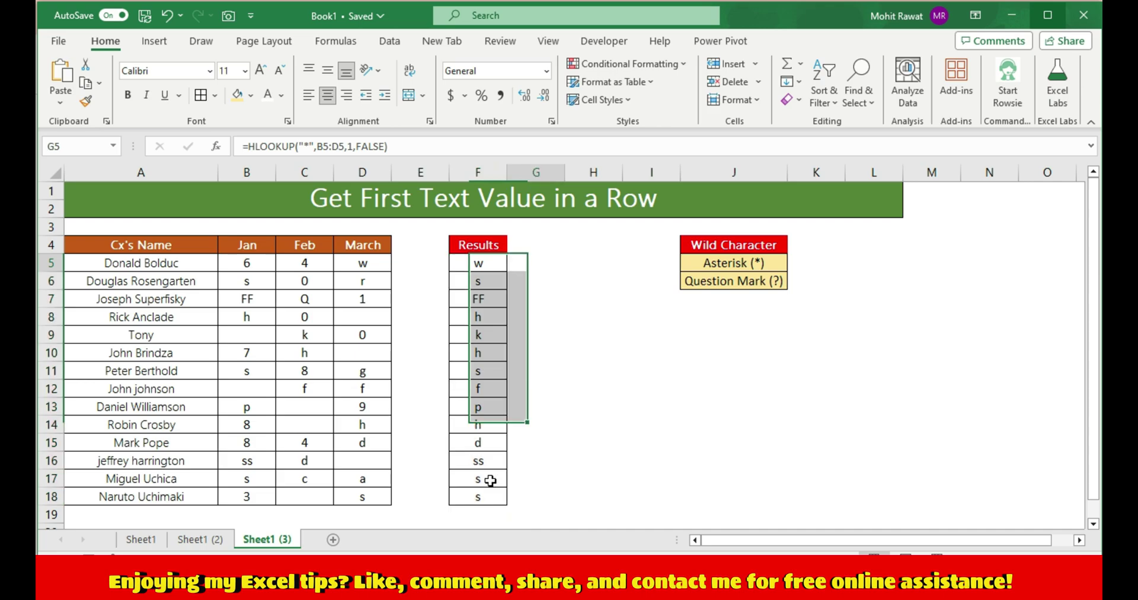
{"action": "key", "text": "shift+BackSpace"}
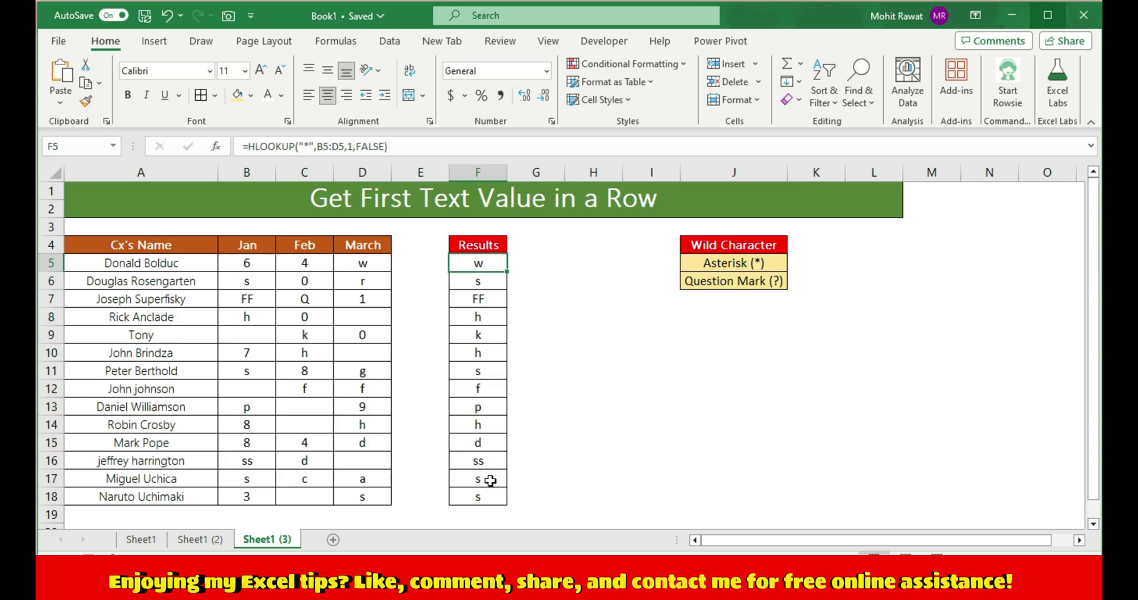
{"action": "key", "text": "Down"}
{"action": "key", "text": "Down"}
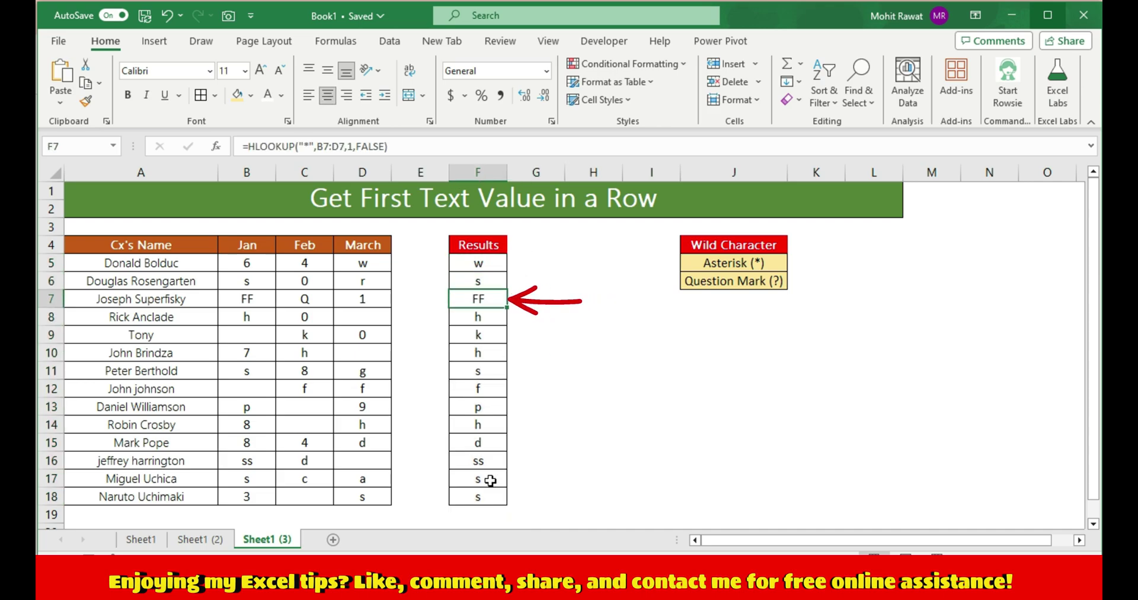
- Check row 7's values B7:D7 against the FF result in F7
{"action": "left_click", "coordinate": [268, 299]}
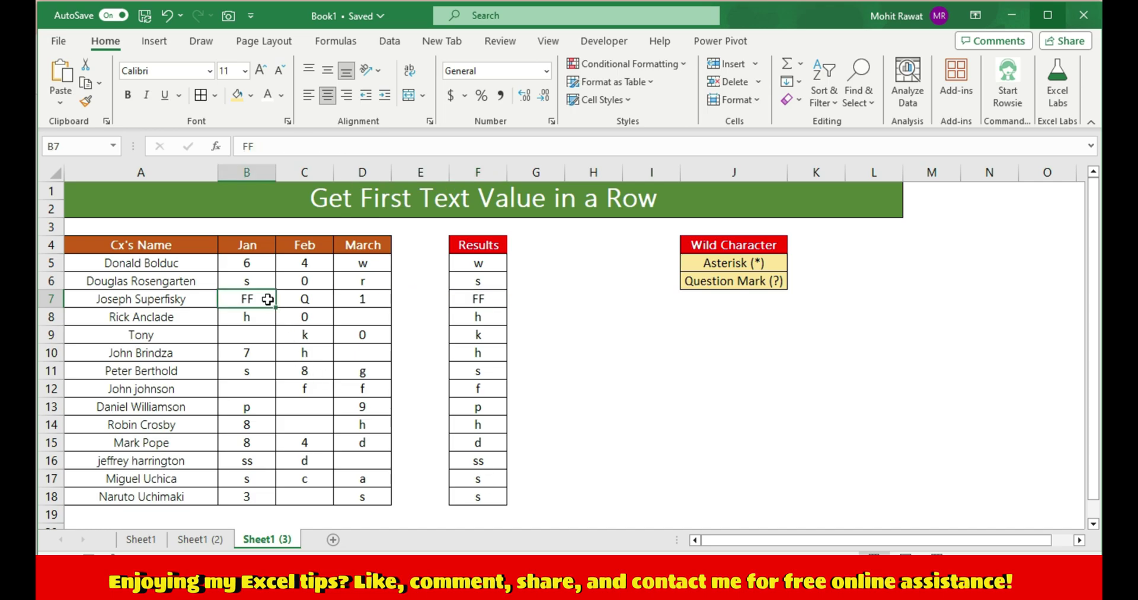
{"action": "key", "text": "shift+Right"}
{"action": "key", "text": "shift+Right"}
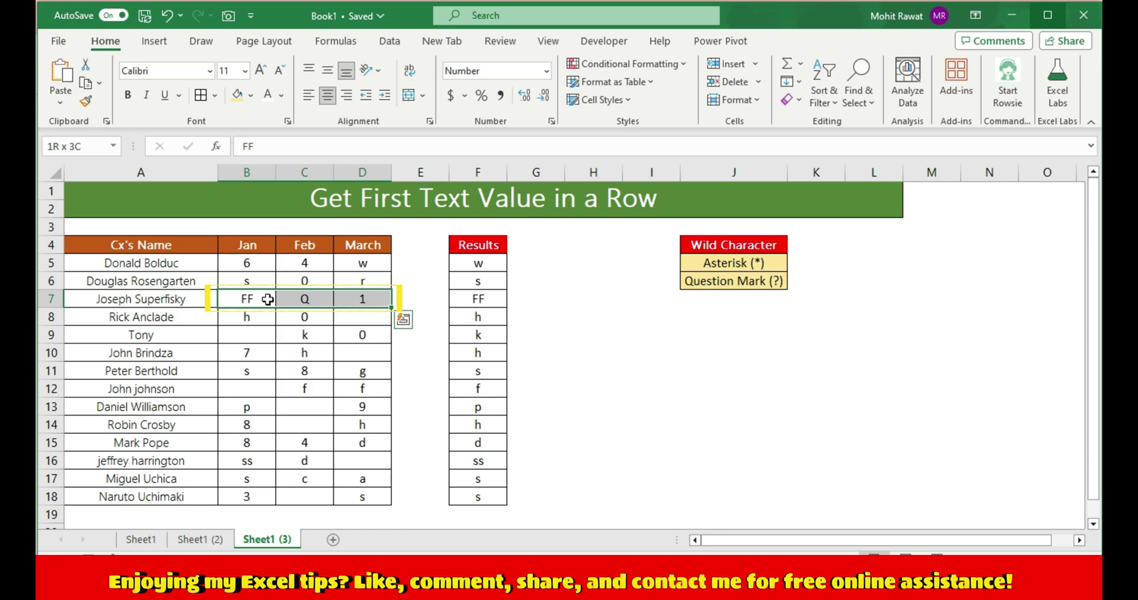
{"action": "key", "text": "Left"}
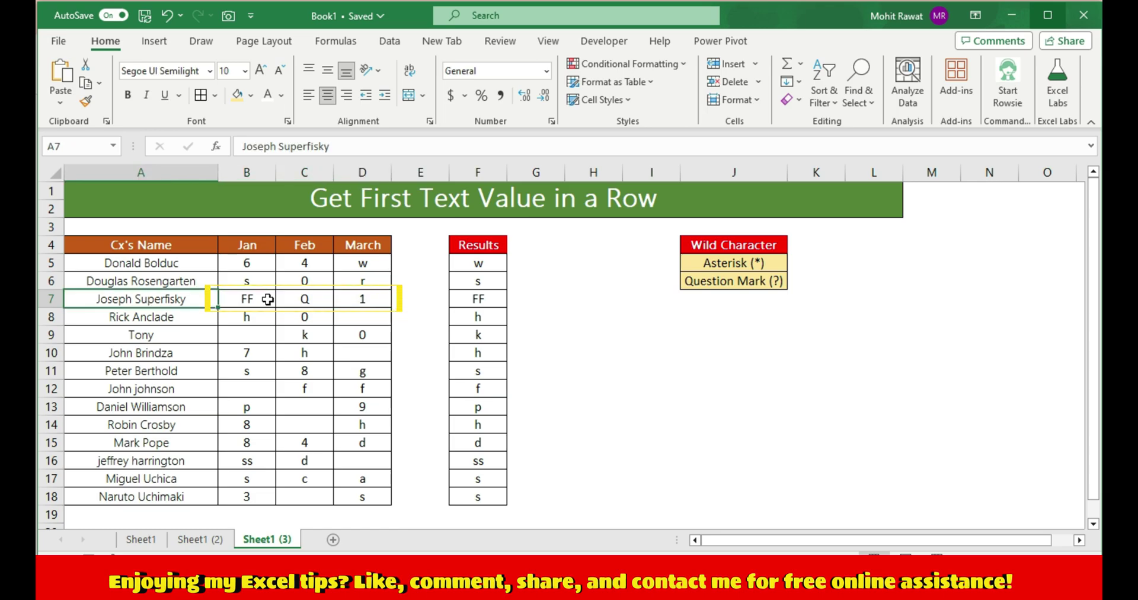
{"action": "key", "text": "Right"}
{"action": "key", "text": "Right"}
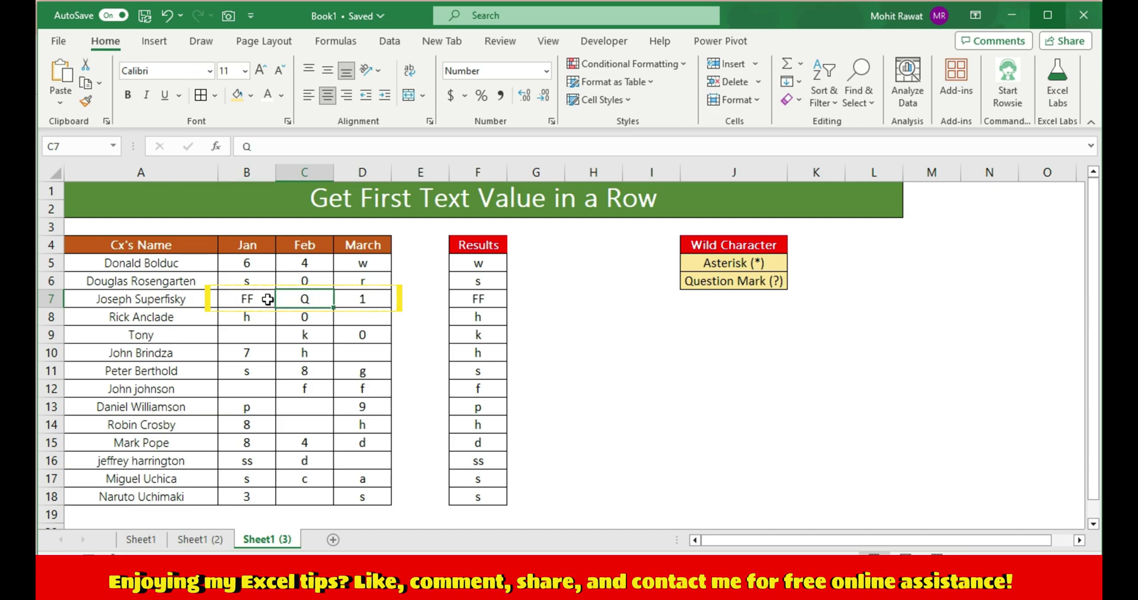
{"action": "key", "text": "Right"}
{"action": "key", "text": "Right"}
{"action": "key", "text": "Right"}
{"action": "key", "text": "Up"}
{"action": "key", "text": "Up"}
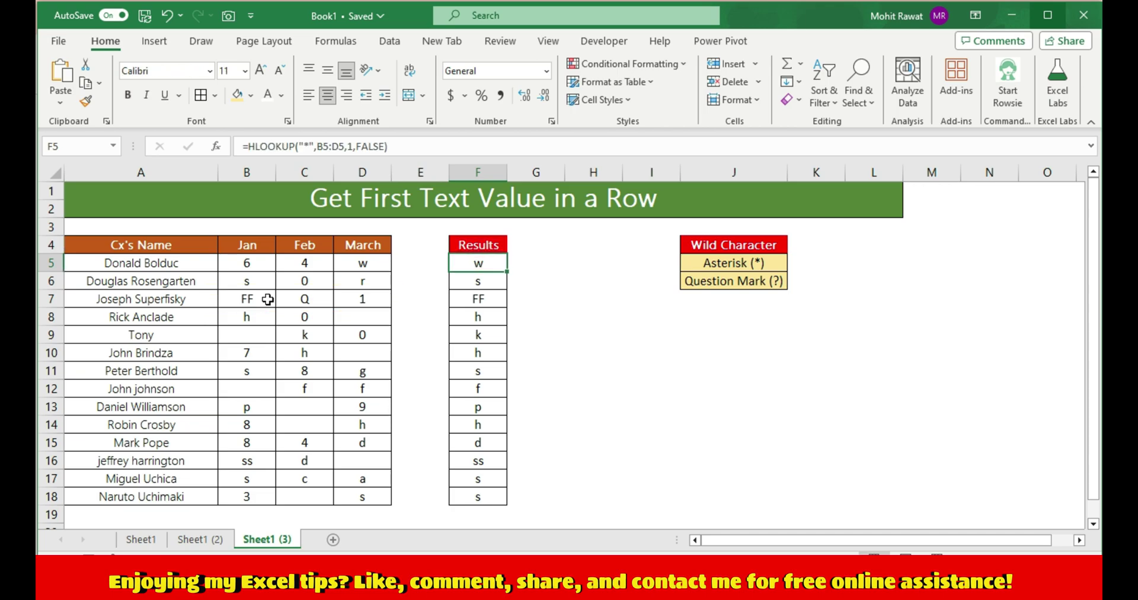
{"action": "key", "text": "Up"}
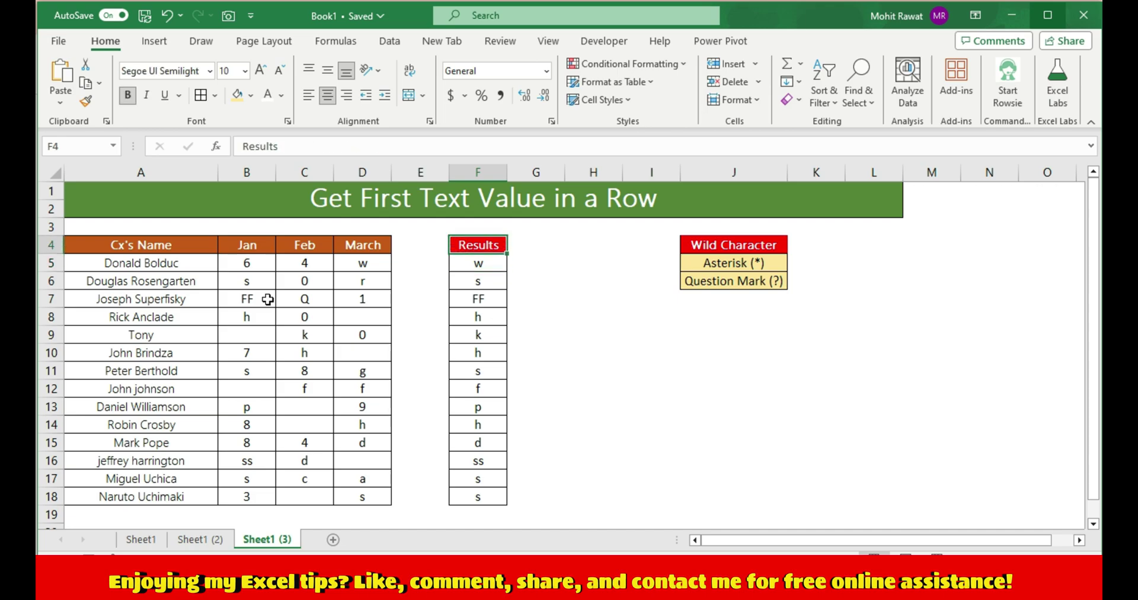
- Copy the Results header from F4 into G4
{"action": "key", "text": "ctrl+c"}
{"action": "key", "text": "Right"}
{"action": "key", "text": "ctrl+v"}
{"action": "key", "text": "Down"}
- Enter =HLOOKUP("?",B5:D5,1,FALSE) in G5
{"action": "type", "text": "="}
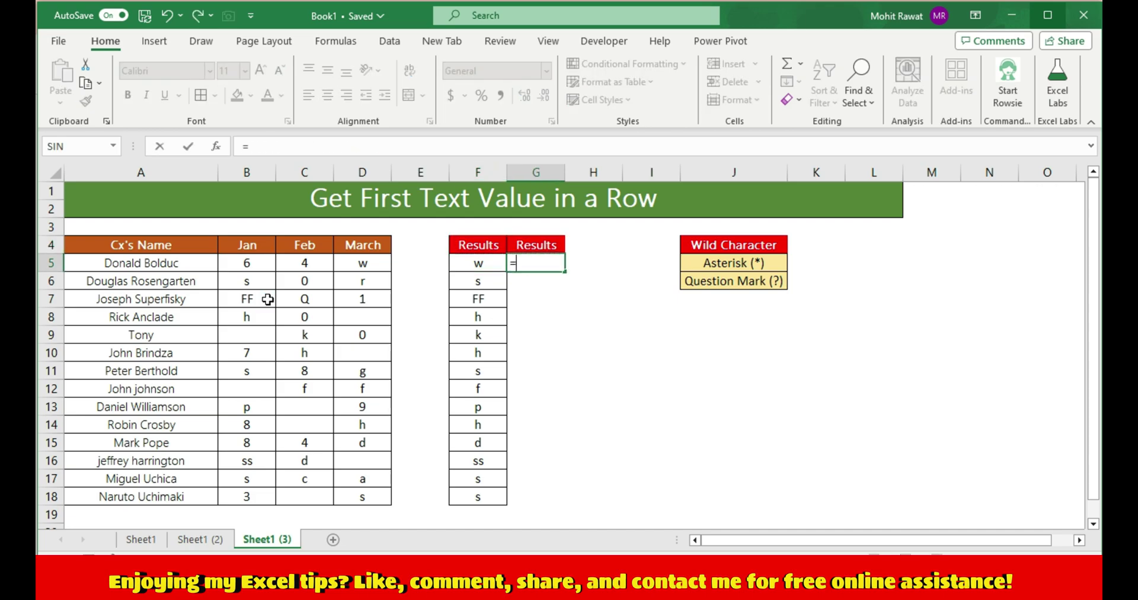
{"action": "type", "text": "hl"}
{"action": "key", "text": "Tab"}
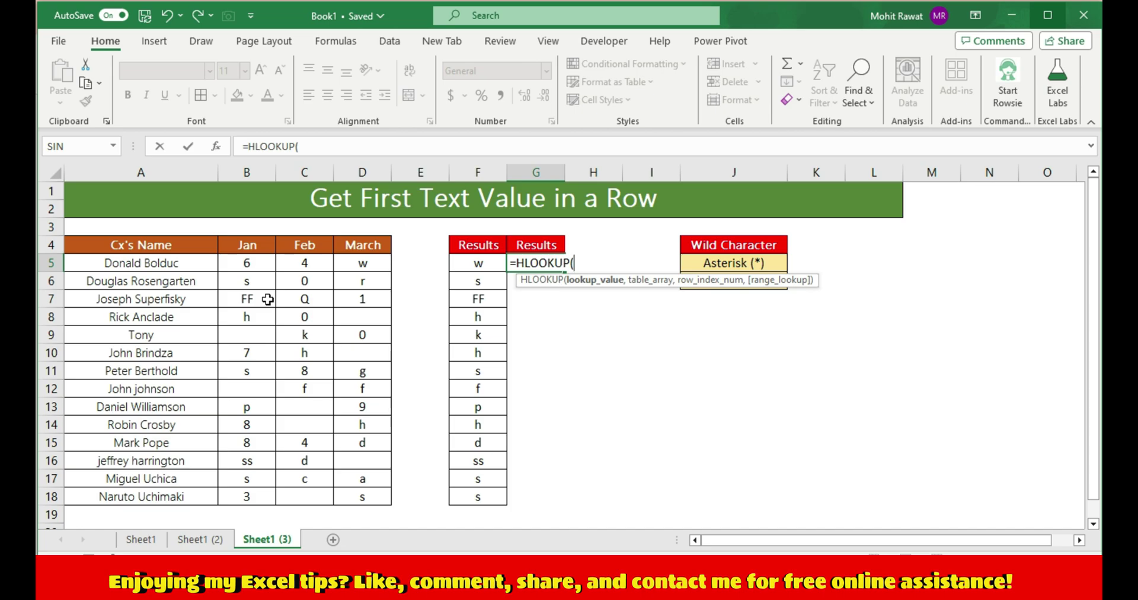
{"action": "type", "text": "\"?\","}
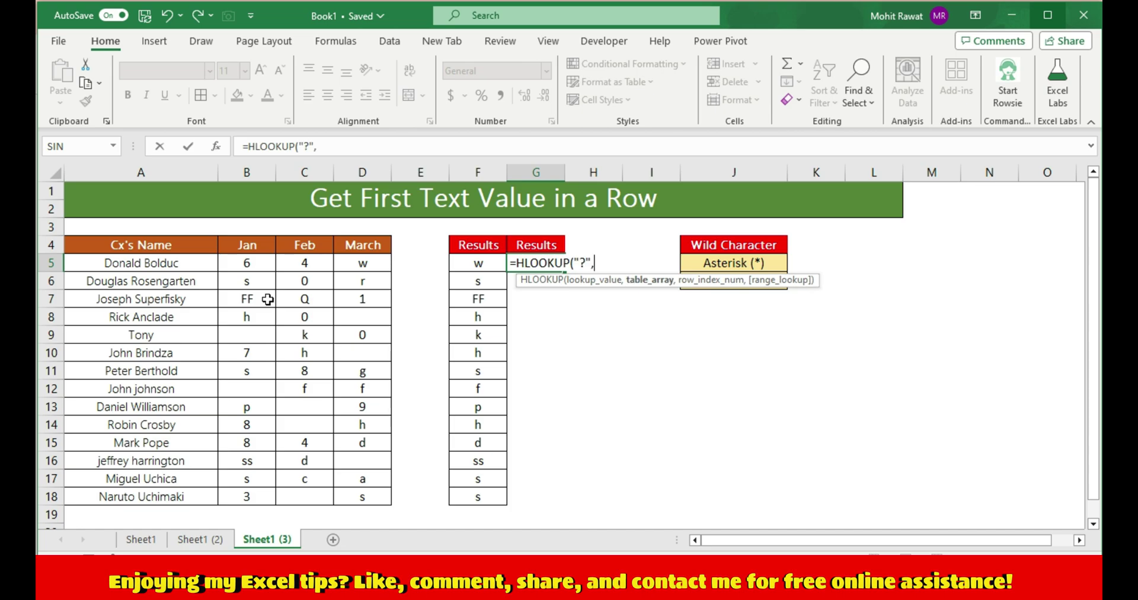
{"action": "key", "text": "Left"}
{"action": "key", "text": "Left"}
{"action": "key", "text": "Left"}
{"action": "key", "text": "Left"}
{"action": "key", "text": "Left"}
{"action": "key", "text": "Left"}
{"action": "key", "text": "Right"}
{"action": "key", "text": "shift+Right"}
{"action": "key", "text": "shift+Right"}
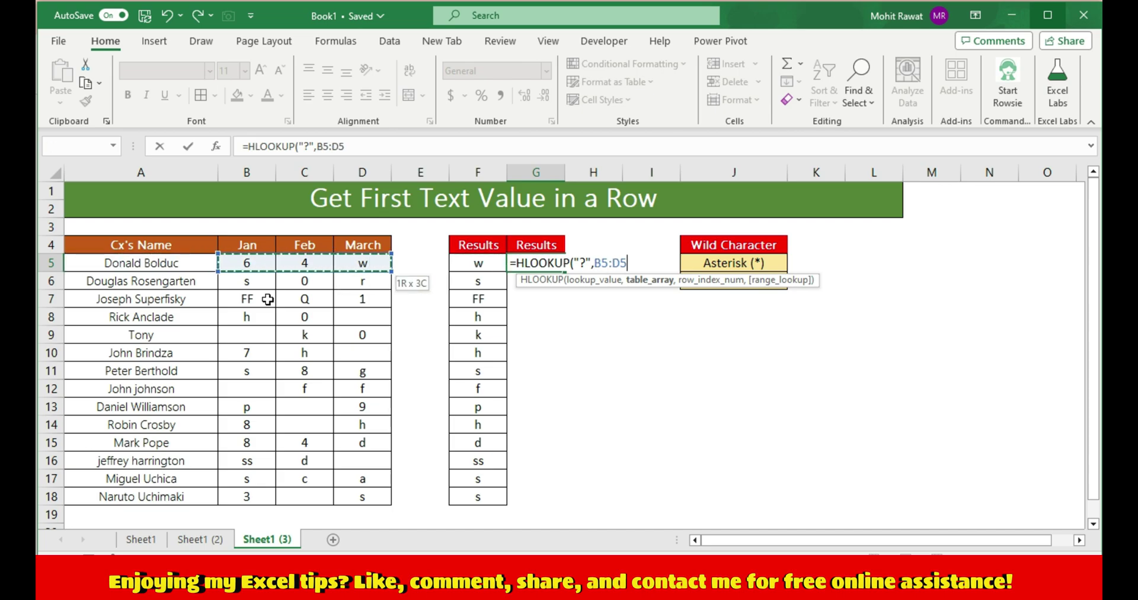
{"action": "type", "text": ",1,"}
{"action": "key", "text": "Down"}
{"action": "key", "text": "Tab"}
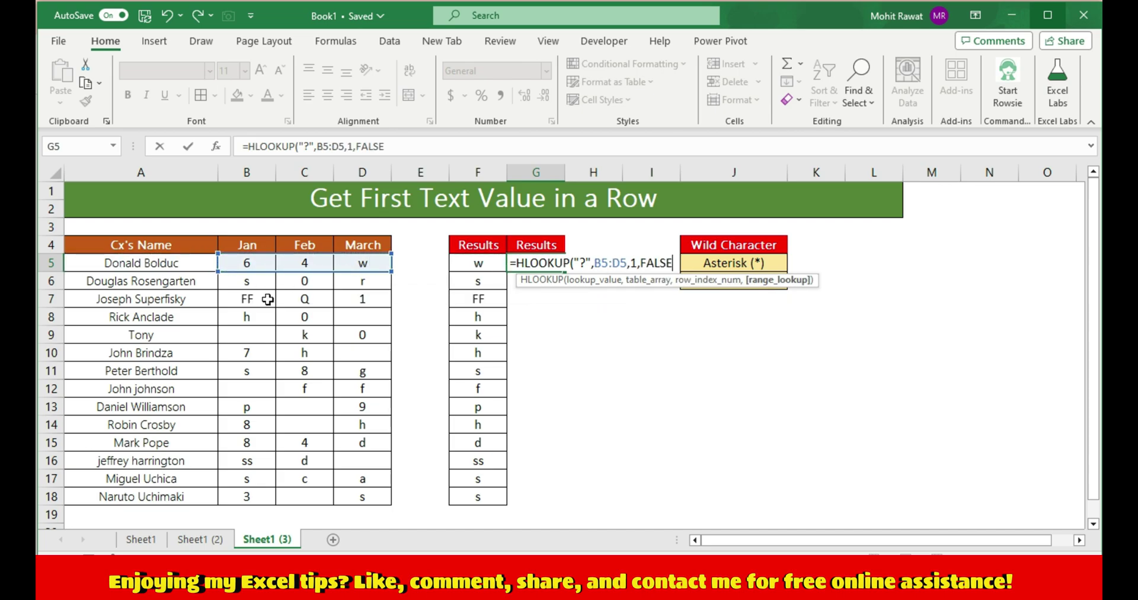
{"action": "type", "text": ")"}
{"action": "key", "text": "Return"}
- Fill the question-mark formula down G5:G18 and check row 7's result
{"action": "key", "text": "Left"}
{"action": "key", "text": "ctrl+Down"}
{"action": "key", "text": "Right"}
{"action": "key", "text": "ctrl+shift+Up"}
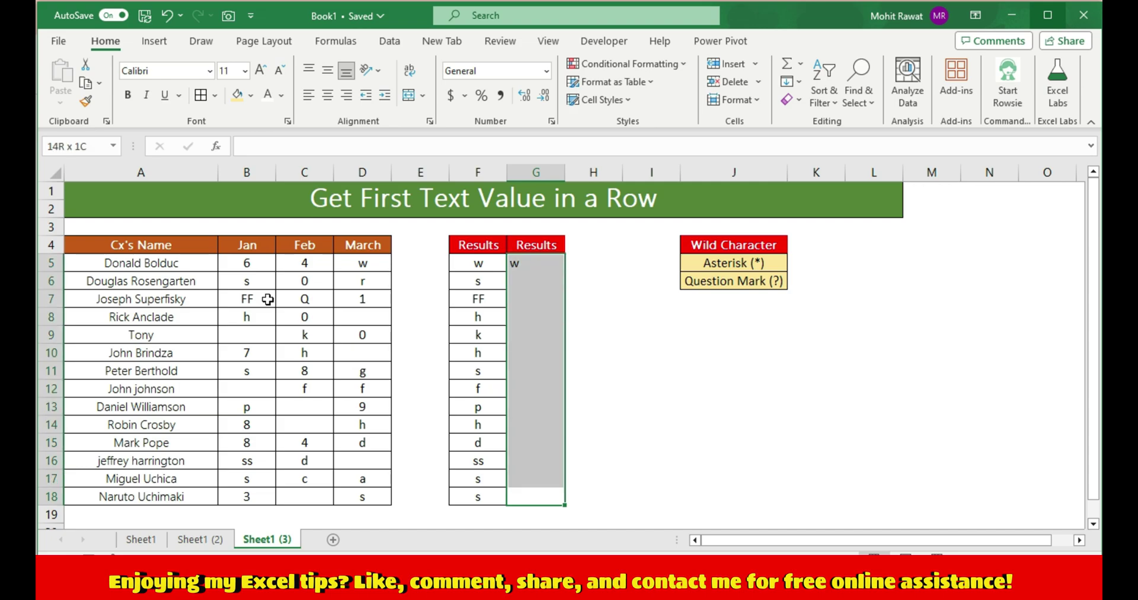
{"action": "key", "text": "ctrl+d"}
{"action": "key", "text": "Return"}
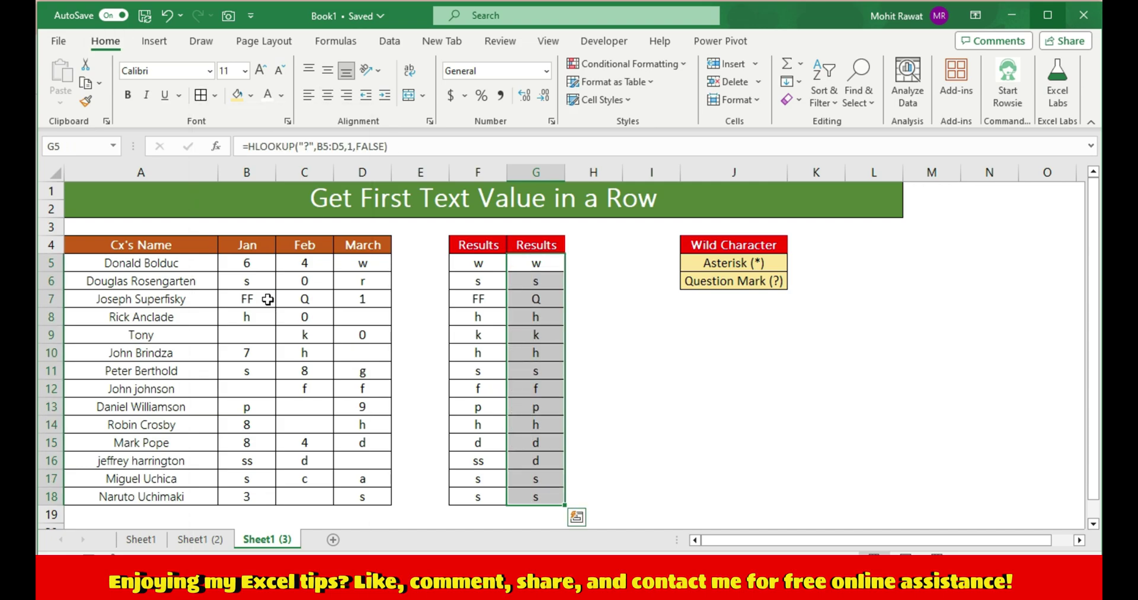
{"action": "key", "text": "Down"}
{"action": "key", "text": "Down"}
{"action": "key", "text": "Left"}
{"action": "key", "text": "shift+Right"}
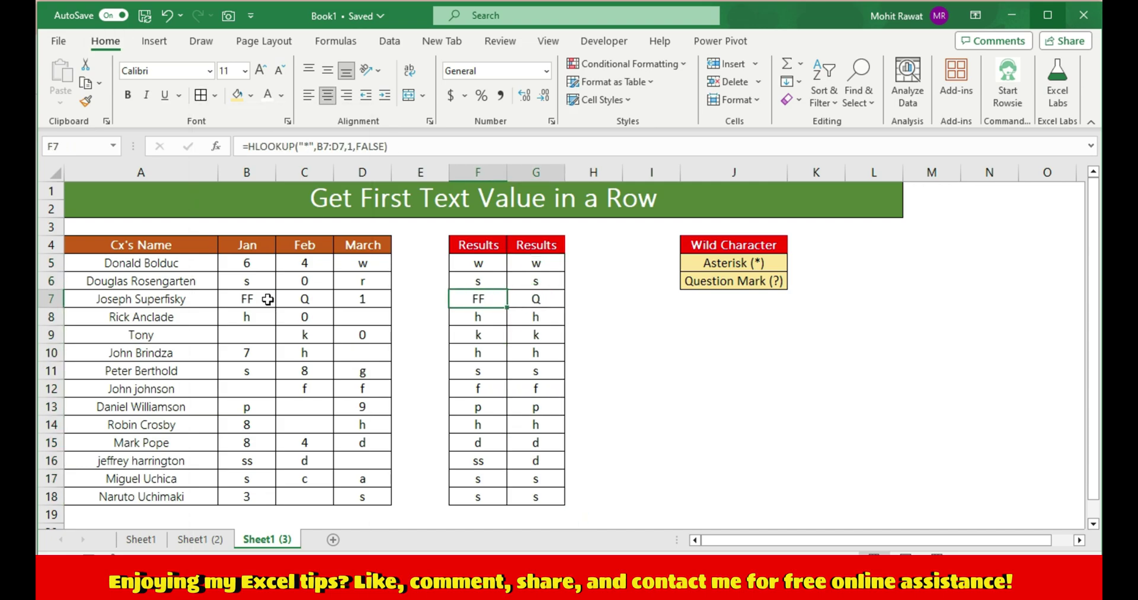